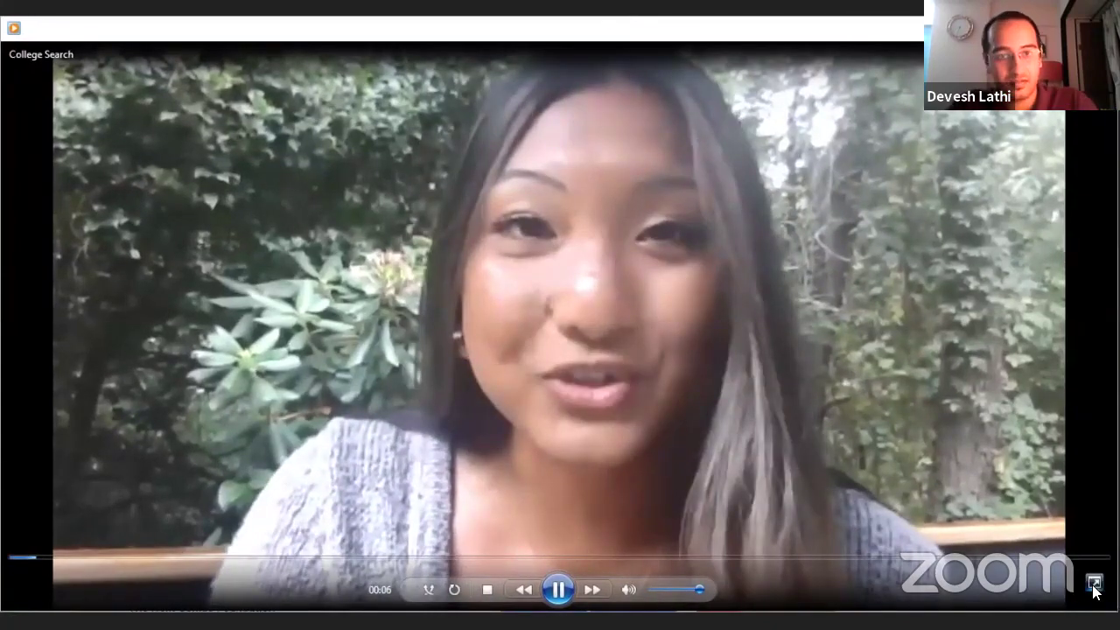
pyautogui.click(1094, 585)
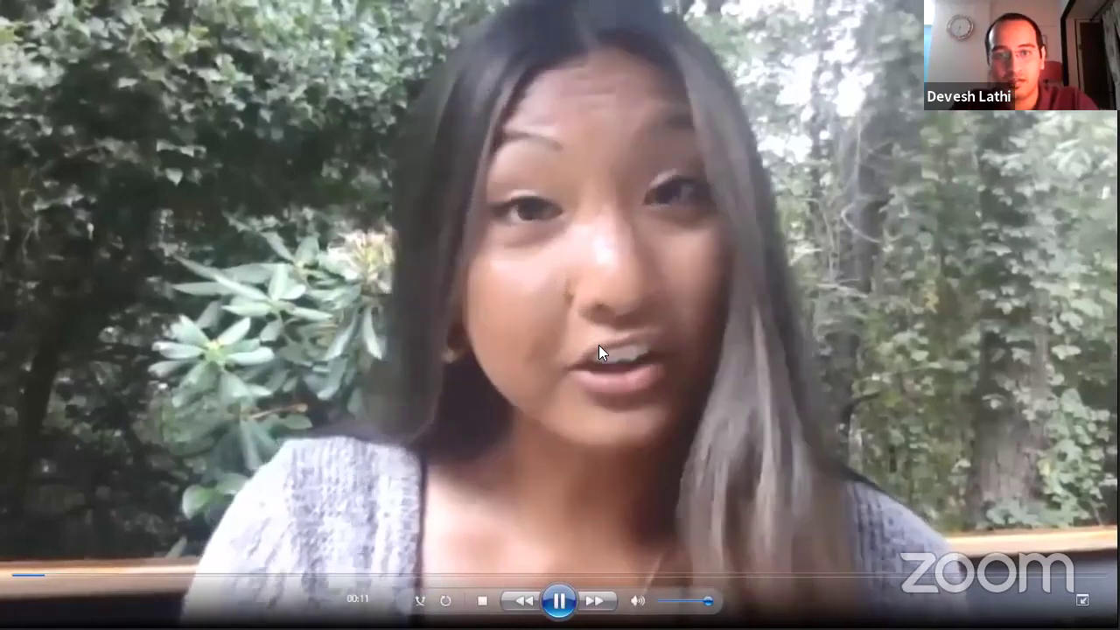
pyautogui.press('Escape')
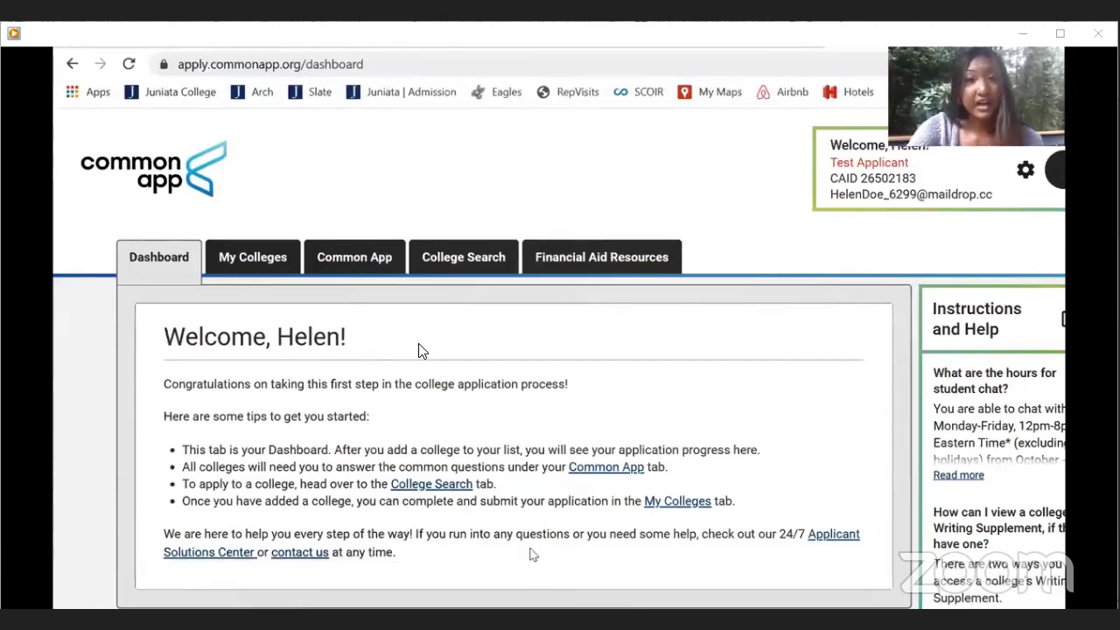
pyautogui.moveTo(341, 394)
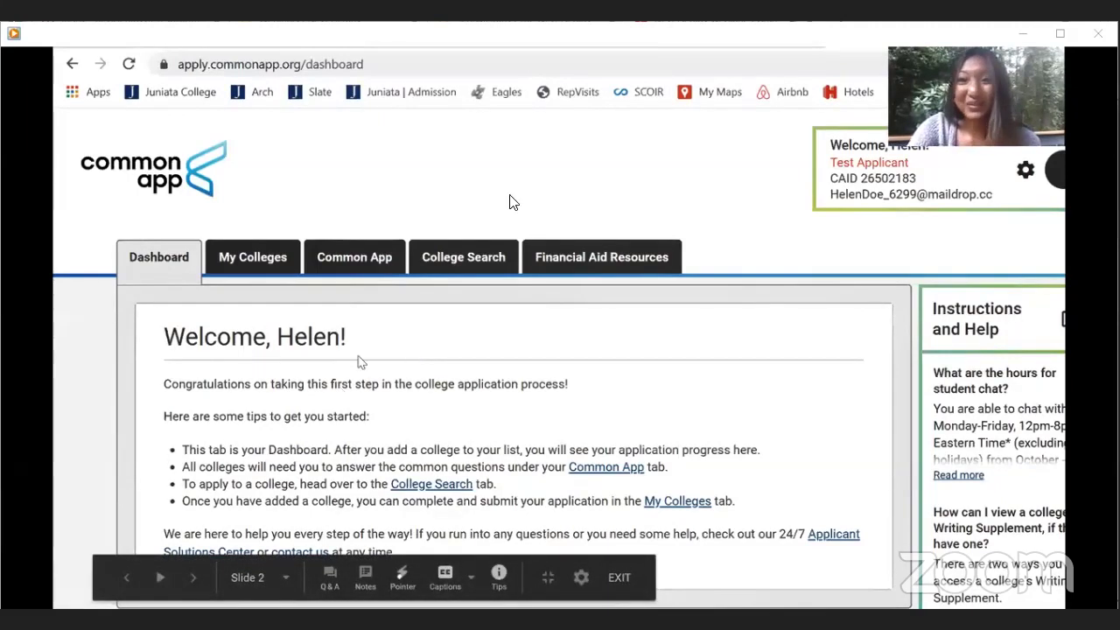
pyautogui.moveTo(503, 377)
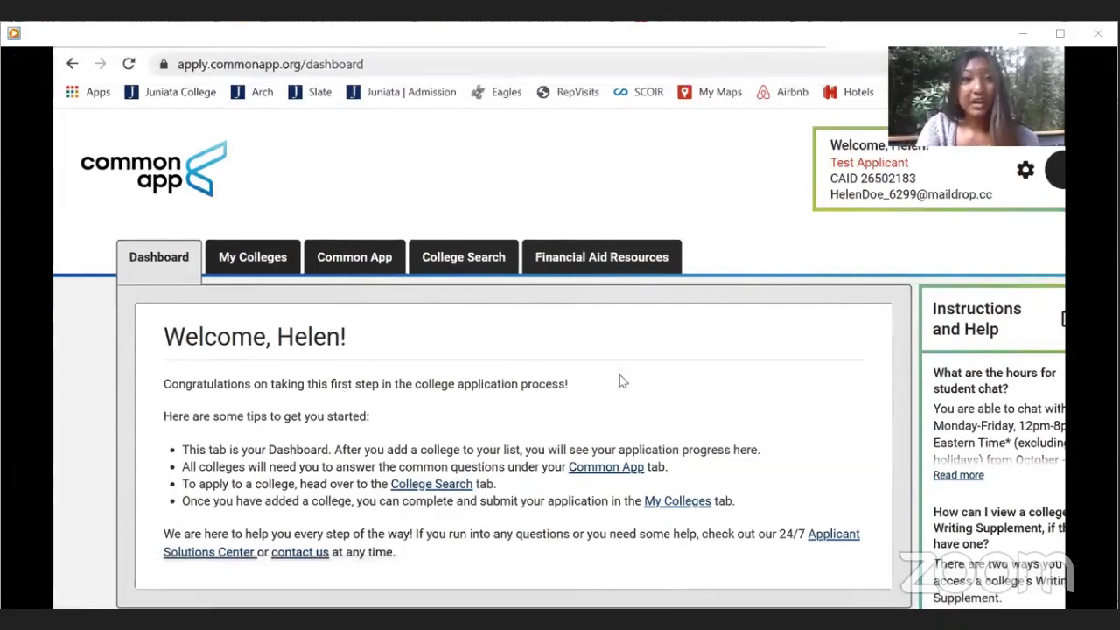
pyautogui.moveTo(545, 338)
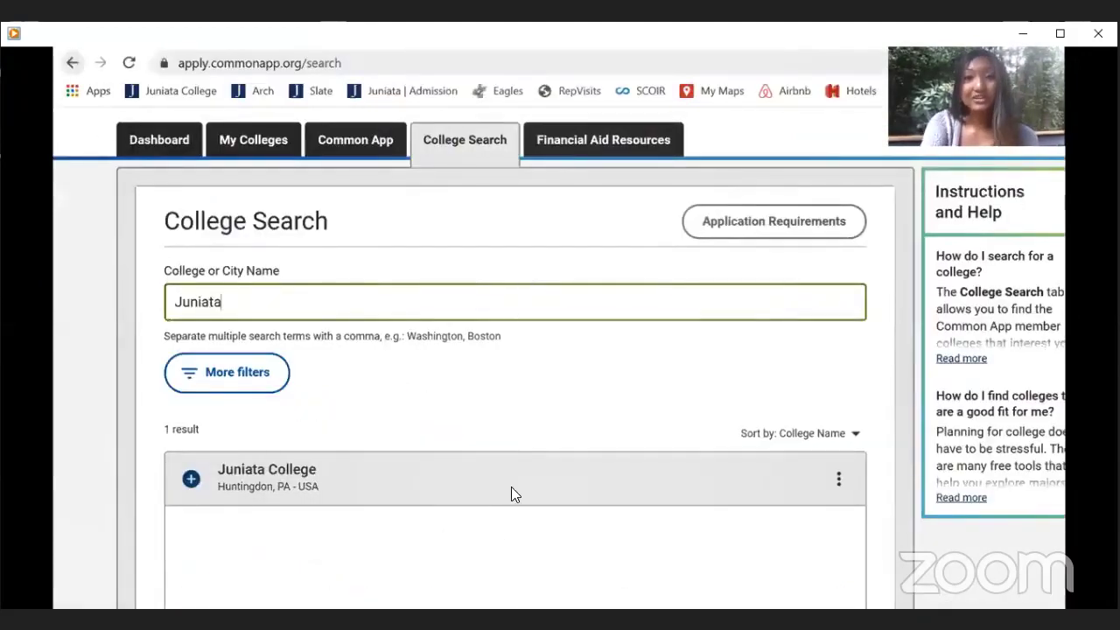
pyautogui.moveTo(512, 488)
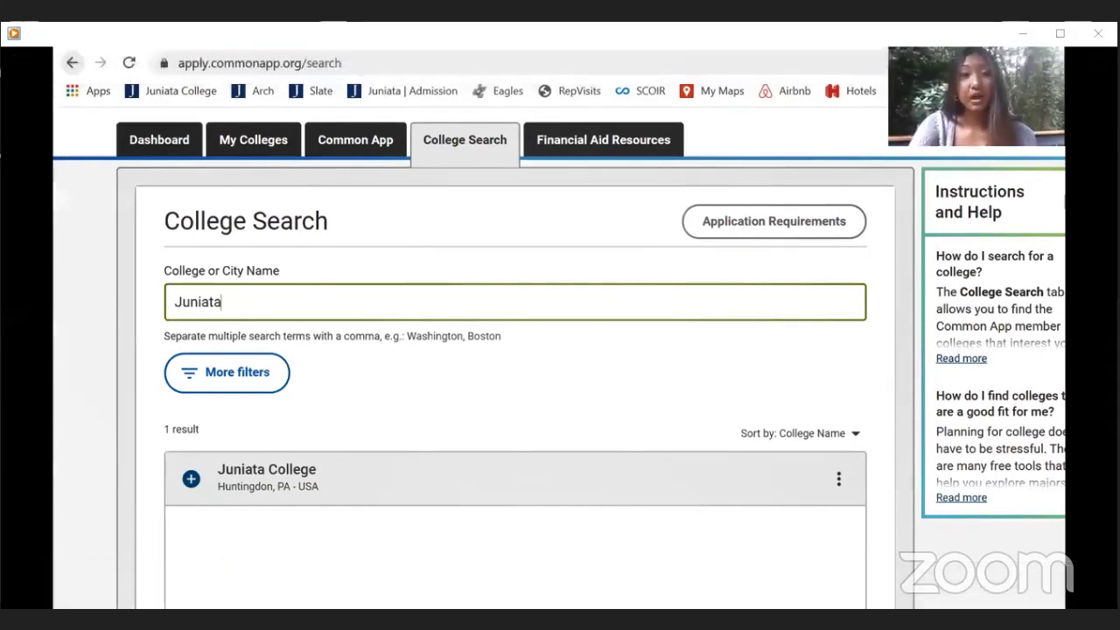
pyautogui.moveTo(343, 325)
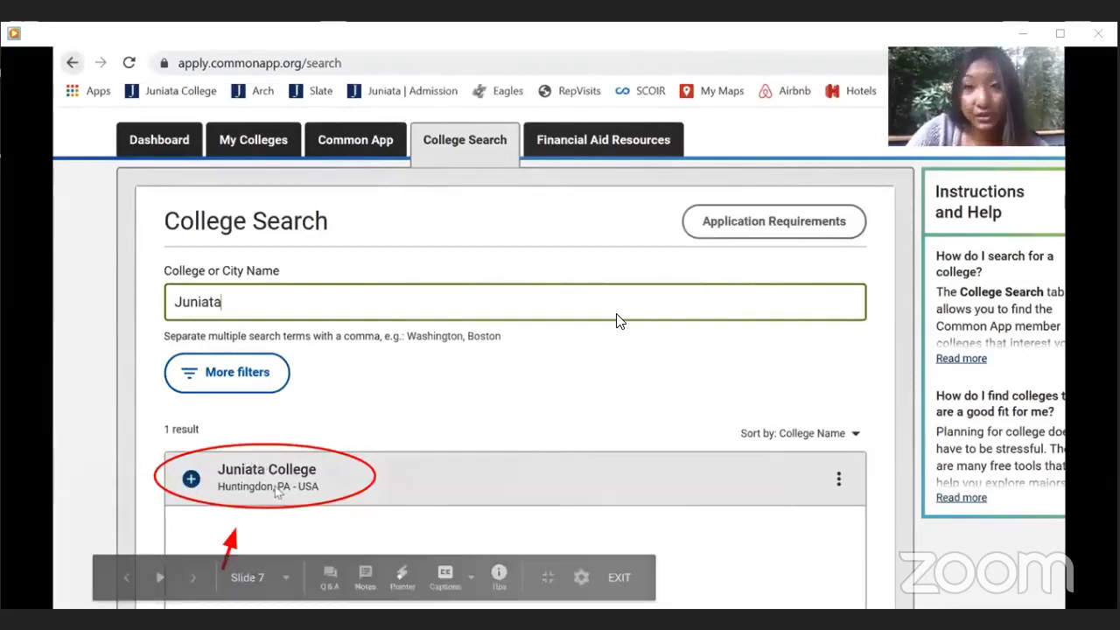
pyautogui.press('Right')
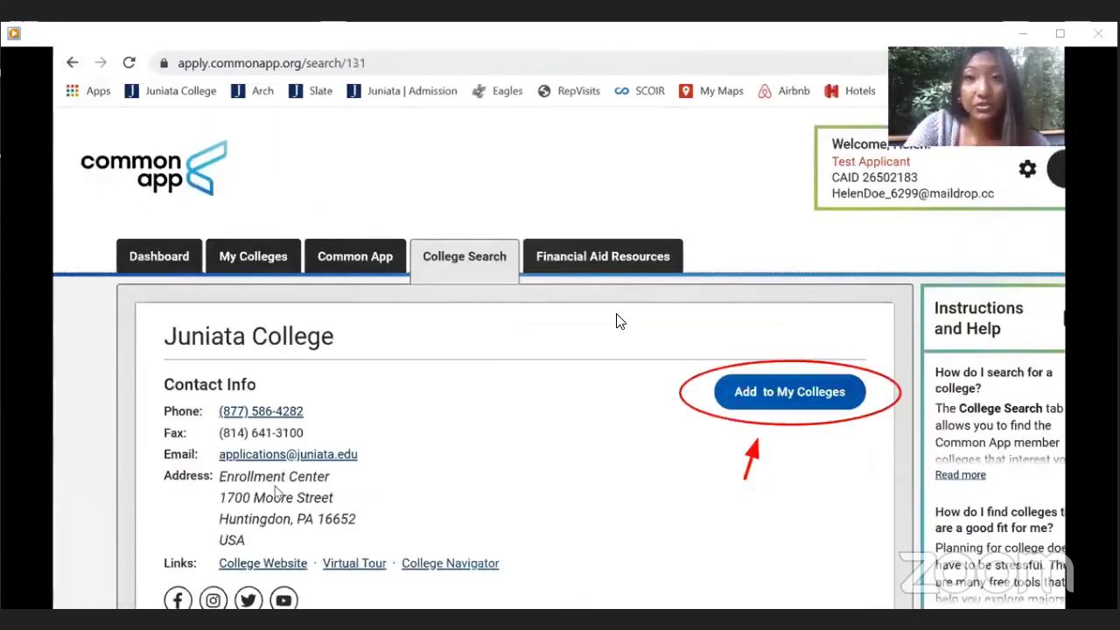
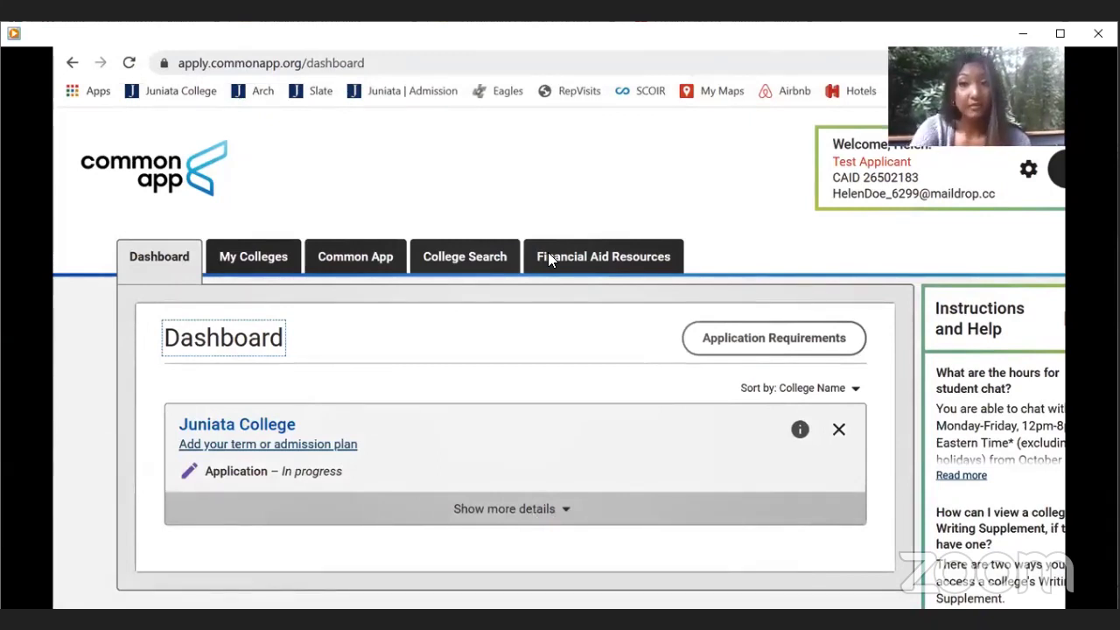
pyautogui.moveTo(399, 331)
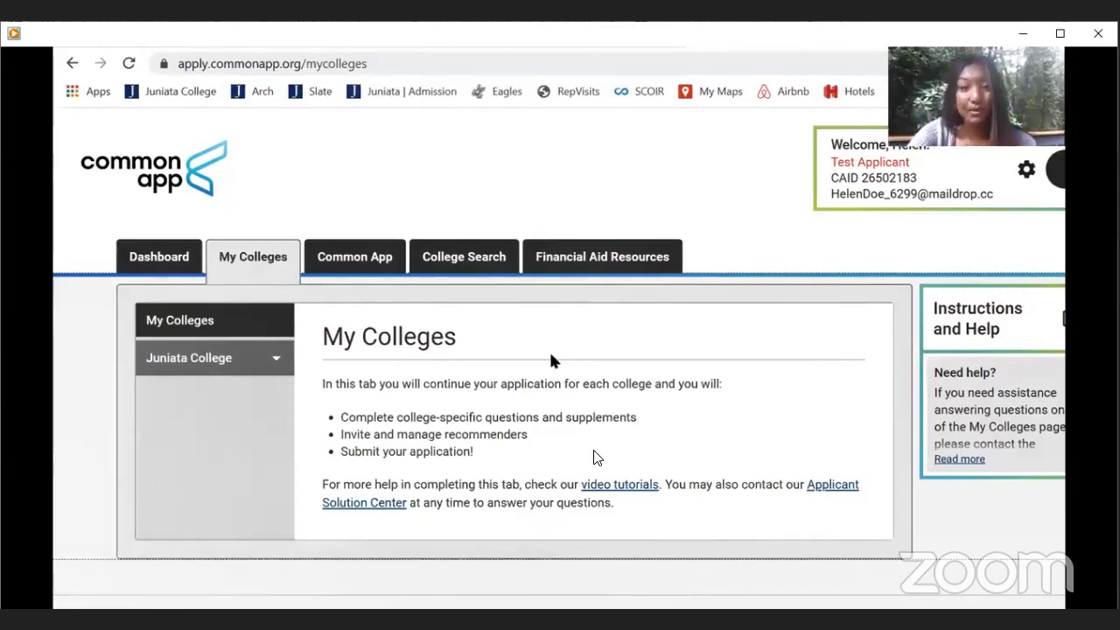
pyautogui.moveTo(591, 474)
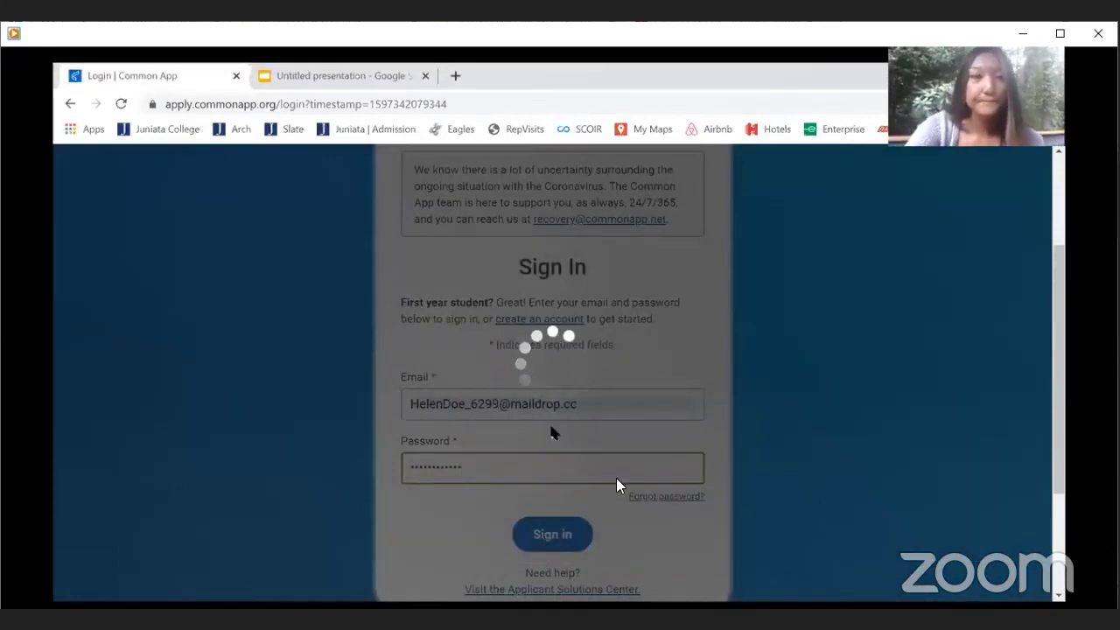
pyautogui.moveTo(658, 413)
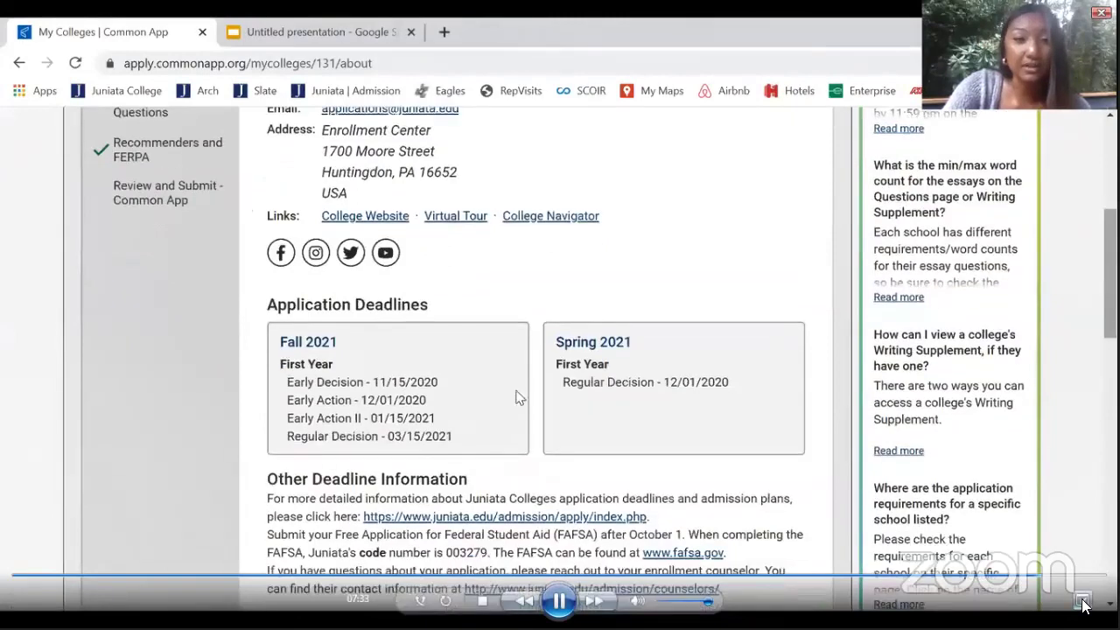
pyautogui.doubleClick(487, 424)
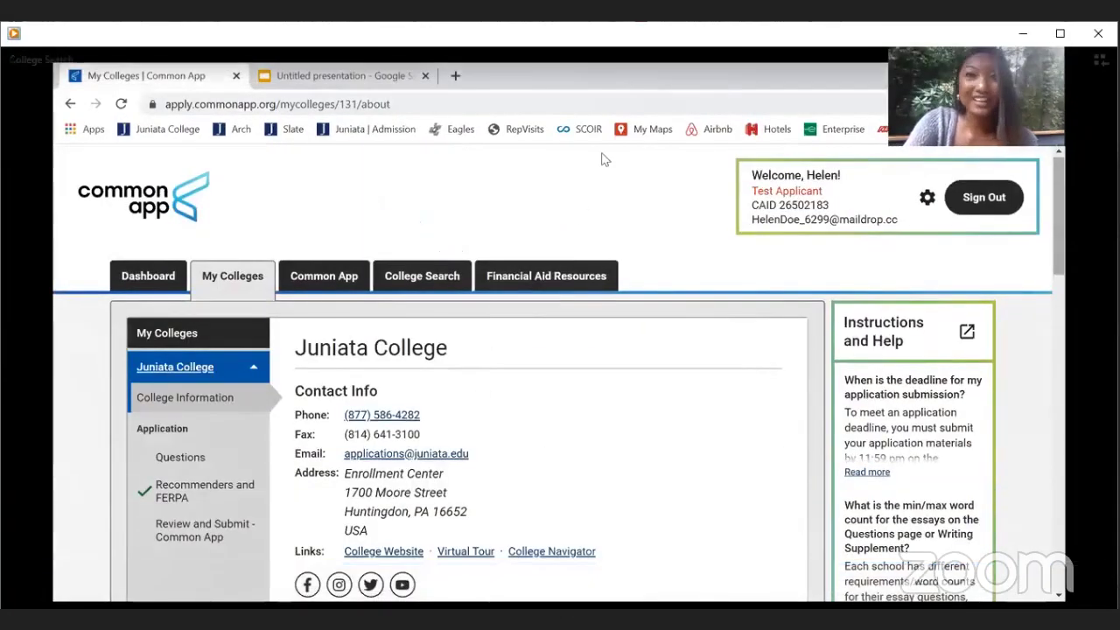
pyautogui.moveTo(602, 160)
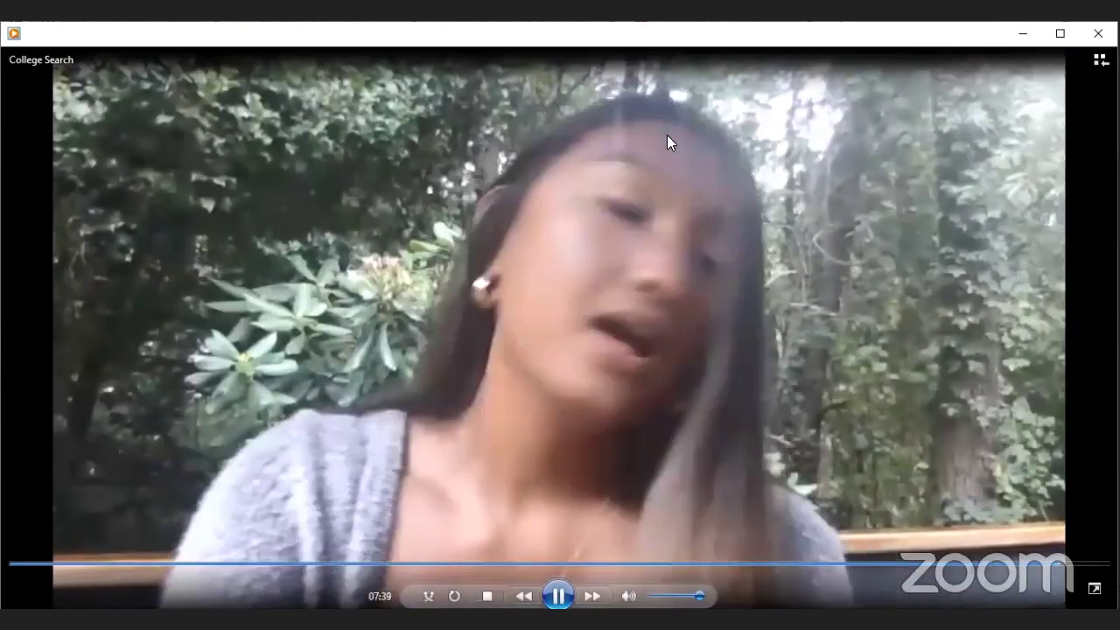
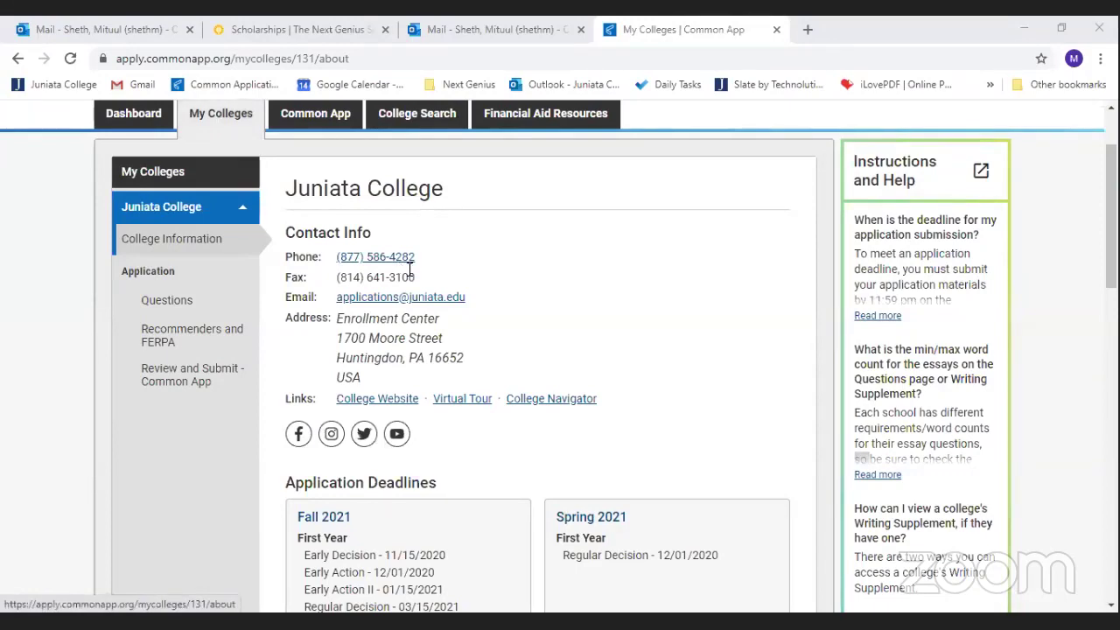
# - Look through Juniata College's information page, covering the contact details, application deadlines and other deadline information
pyautogui.scroll(-1, 599, 366)
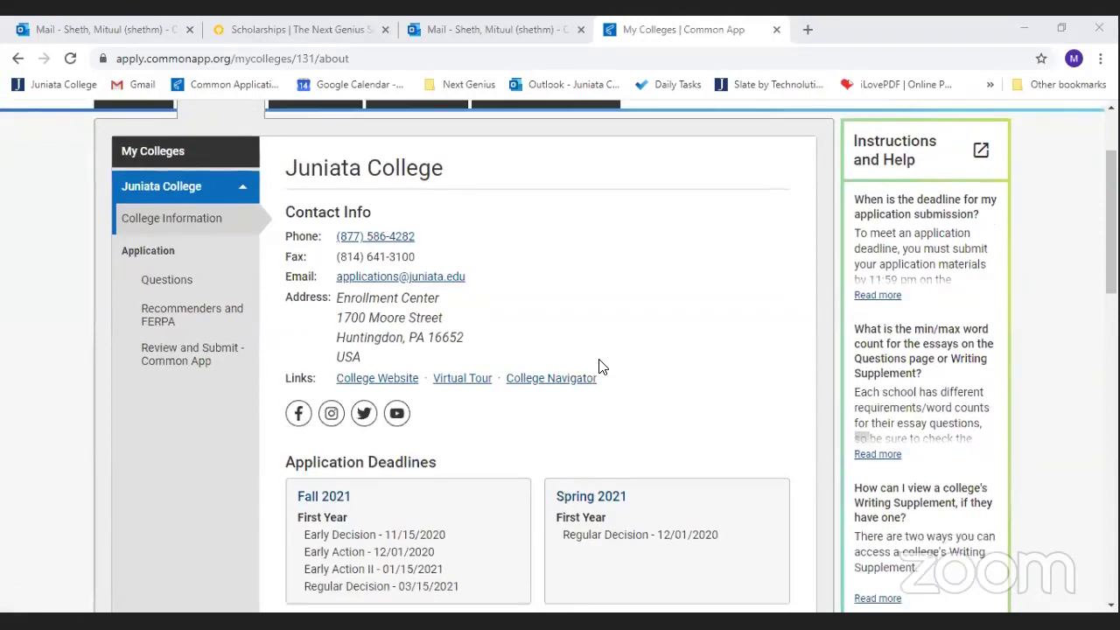
pyautogui.scroll(-2, 599, 372)
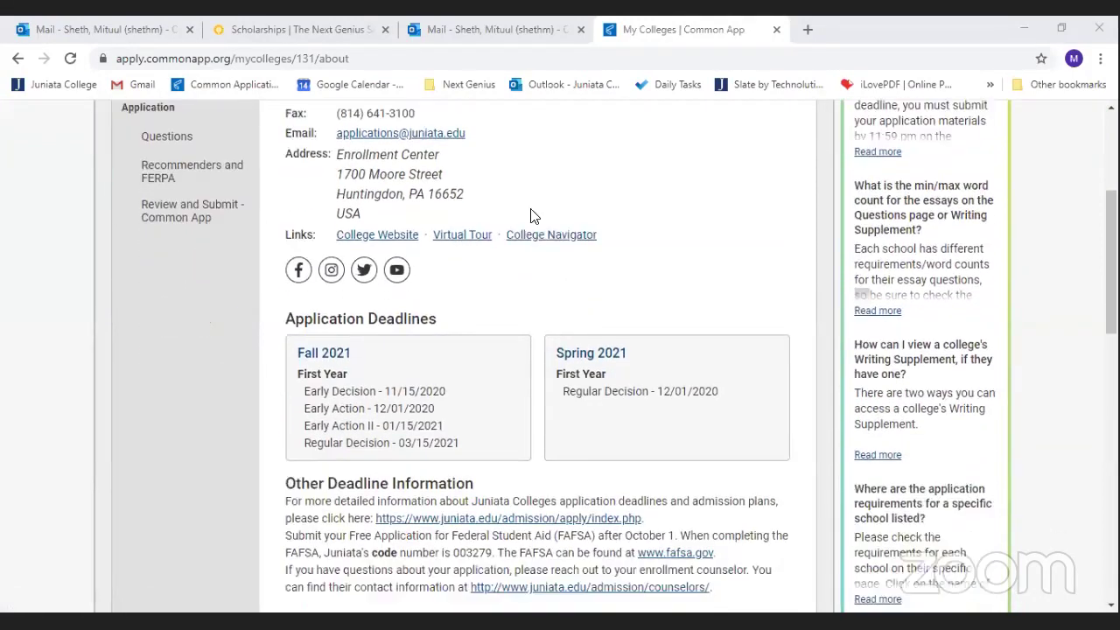
pyautogui.scroll(-1, 533, 295)
pyautogui.scroll(-3, 534, 297)
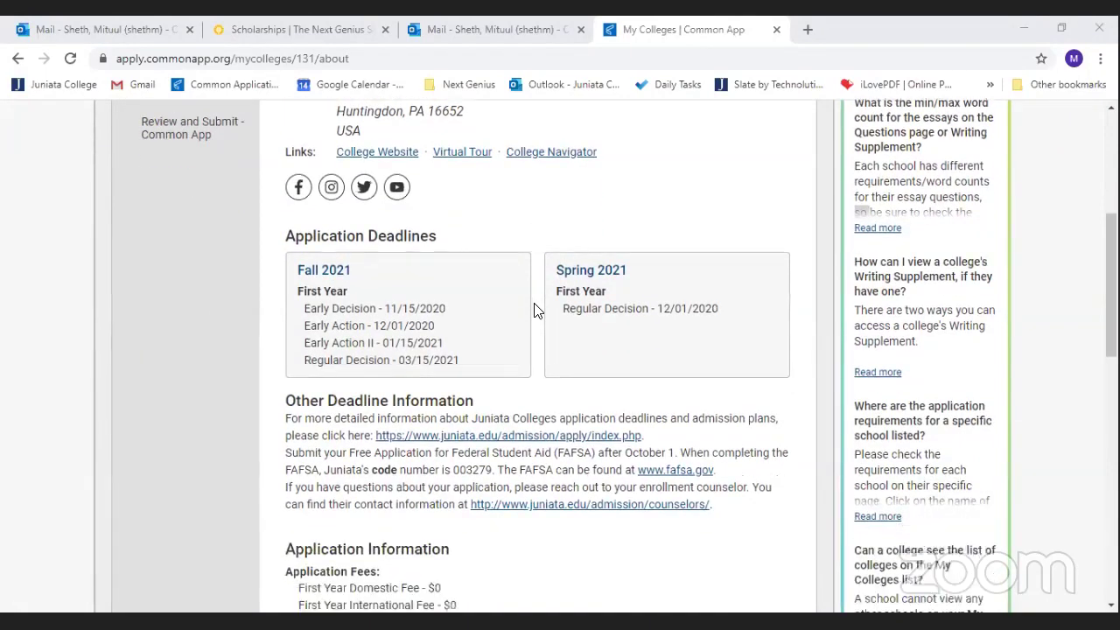
pyautogui.scroll(4, 530, 294)
pyautogui.scroll(2, 530, 293)
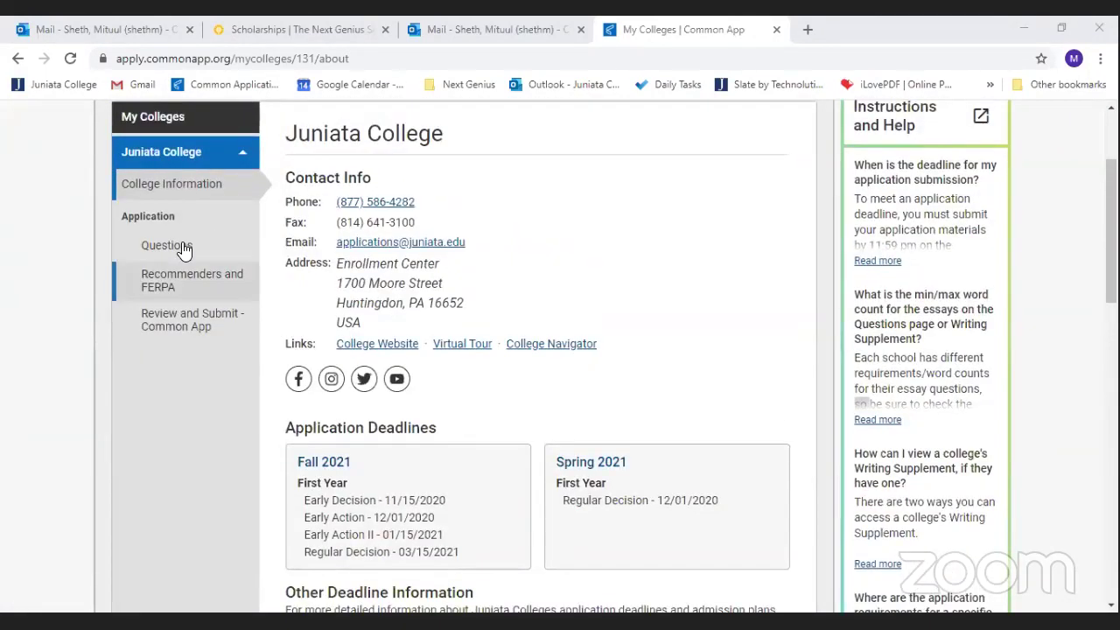
# - Open Juniata College's application Questions page and look through the General questions and the remaining question sections
pyautogui.click(182, 248)
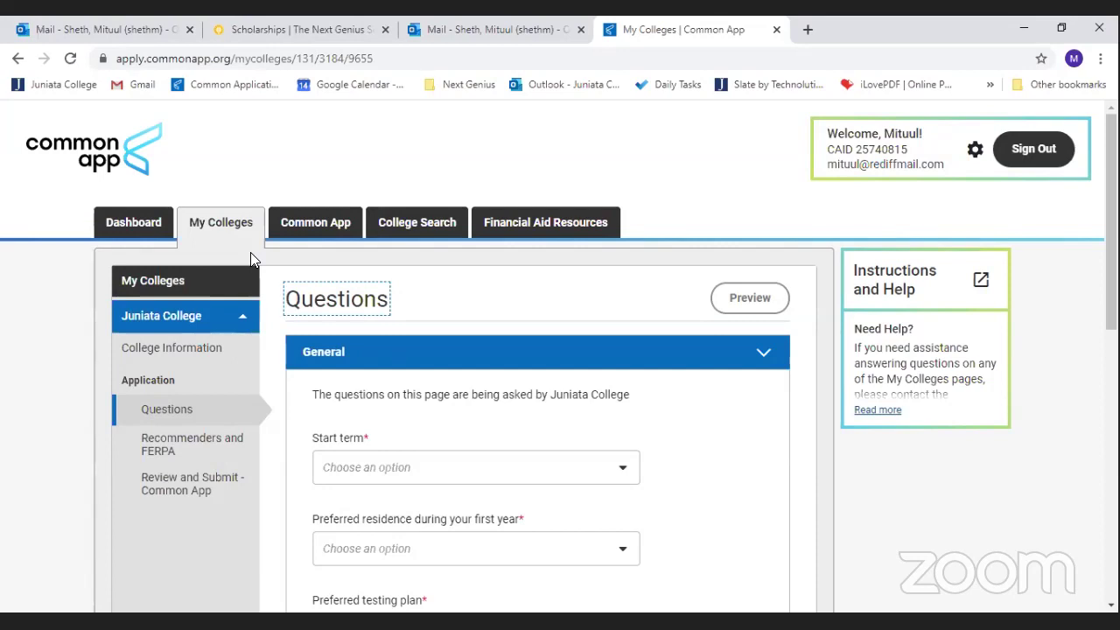
pyautogui.scroll(-1, 711, 407)
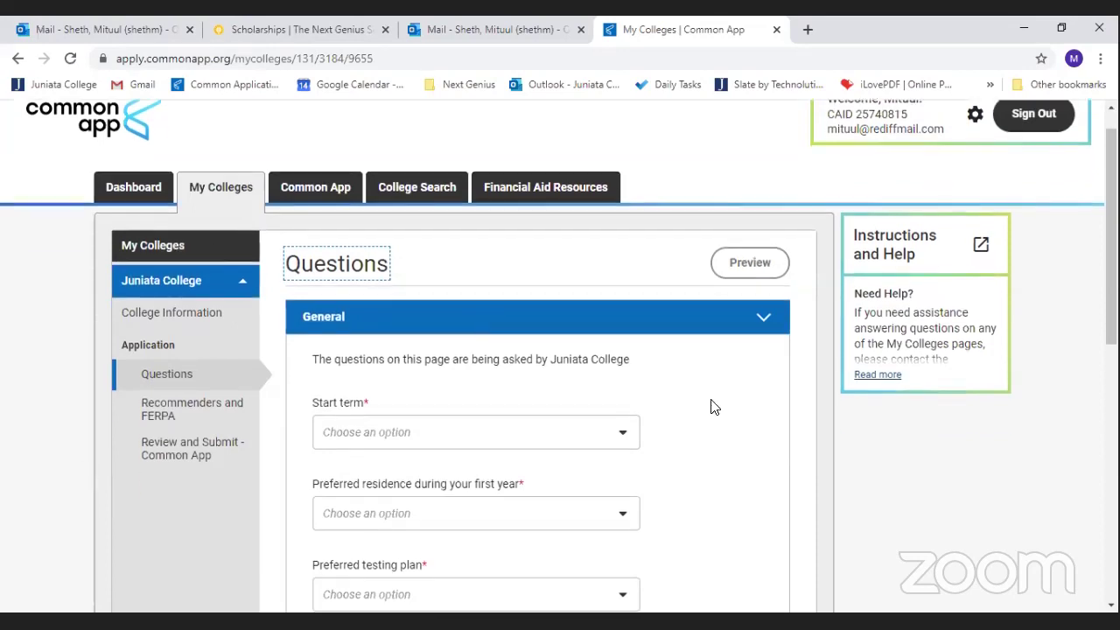
pyautogui.scroll(-1, 711, 407)
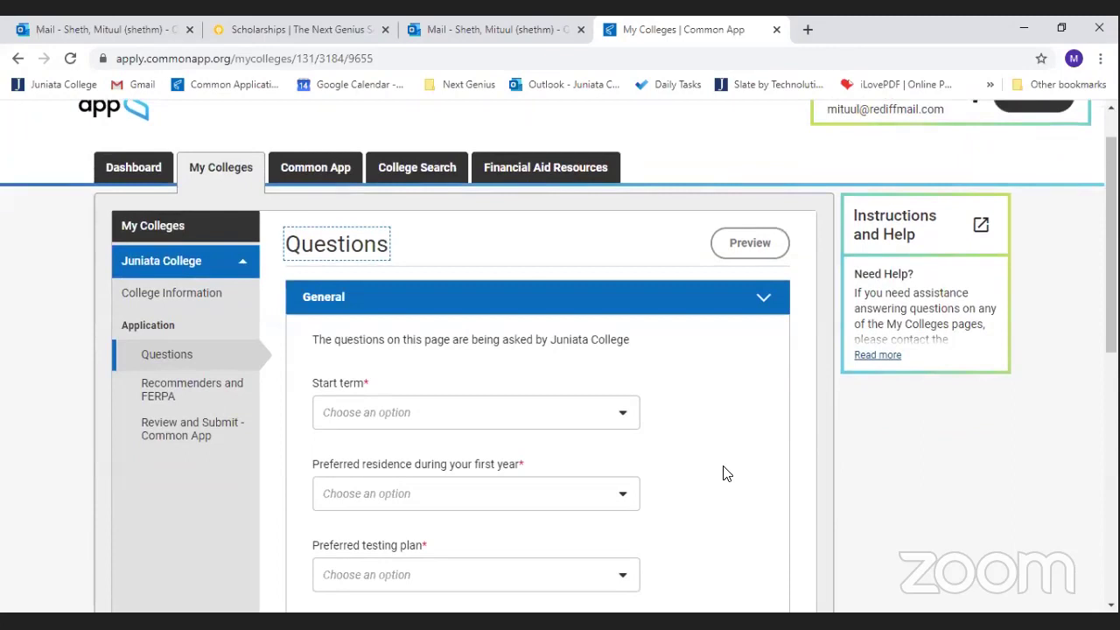
pyautogui.scroll(-1, 723, 455)
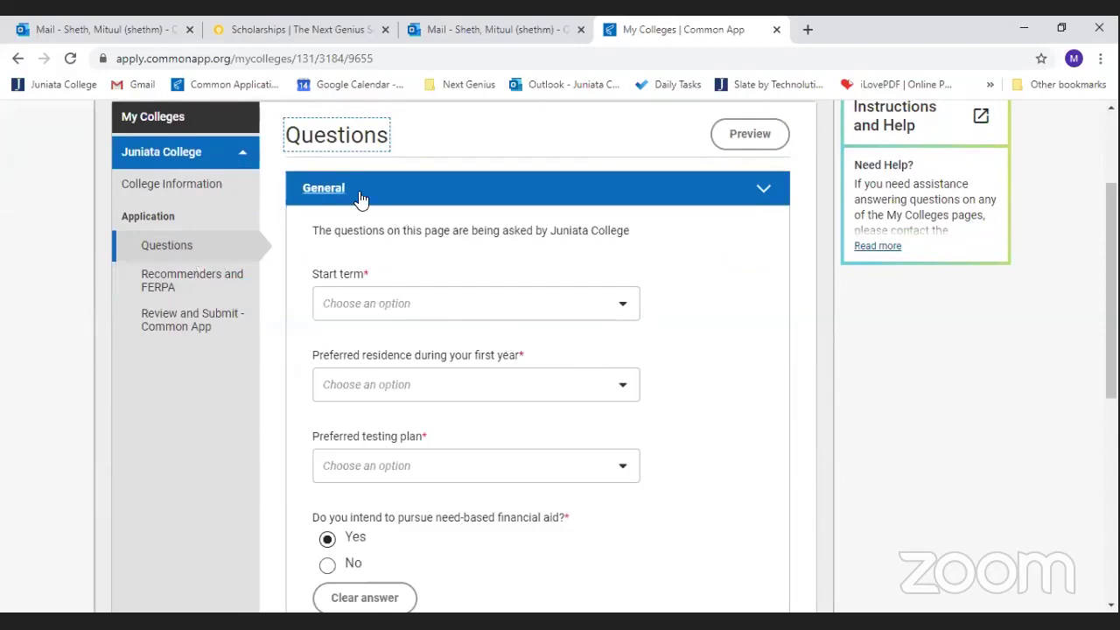
pyautogui.scroll(-5, 601, 228)
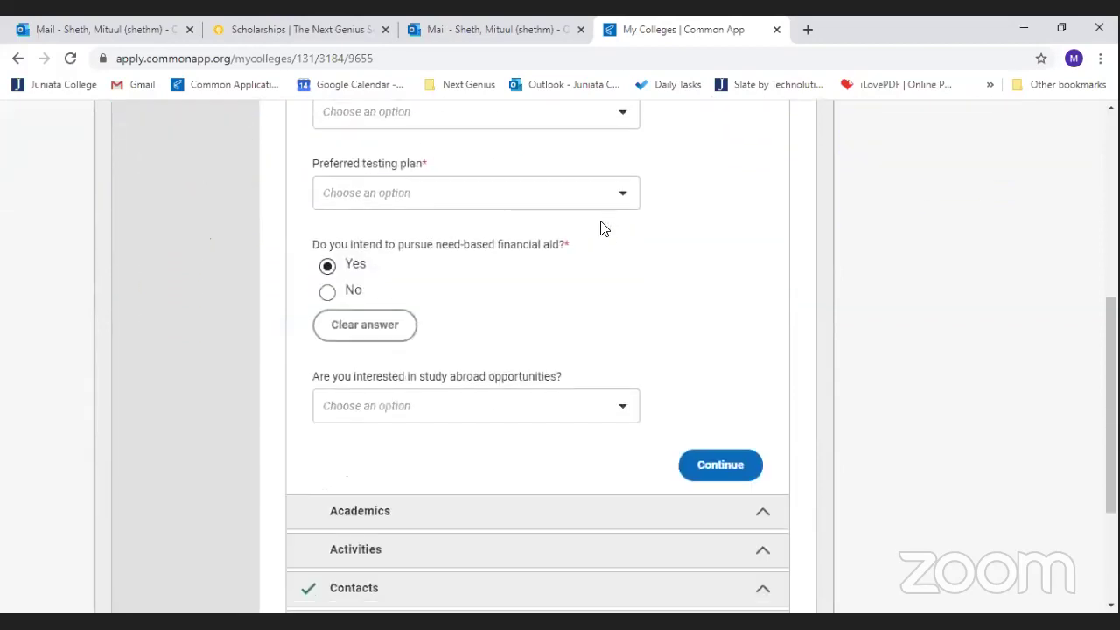
pyautogui.scroll(3, 600, 225)
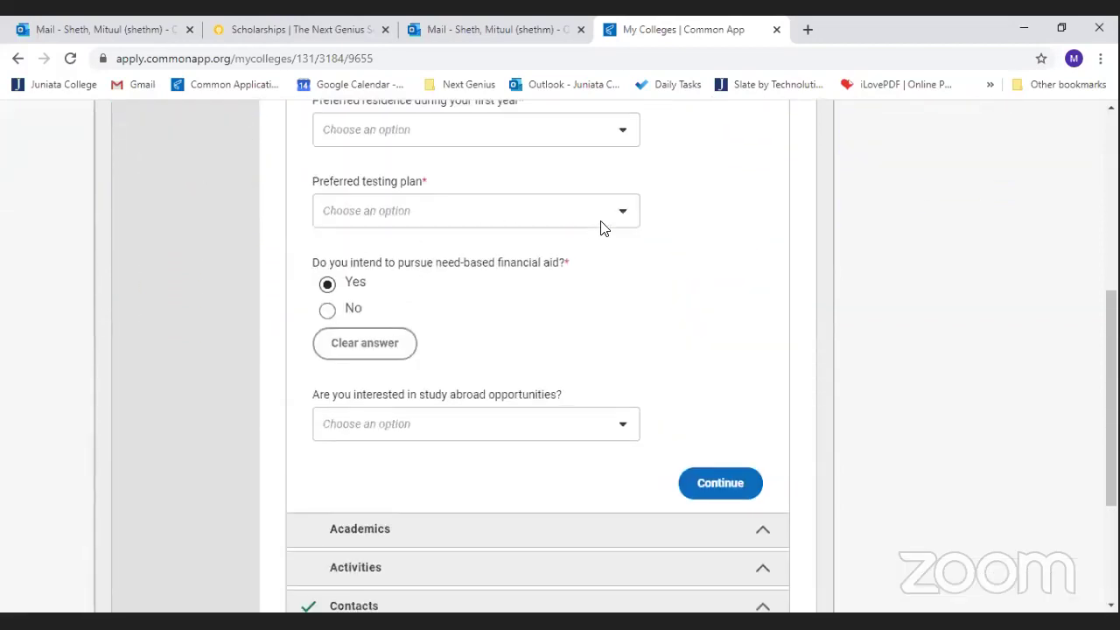
pyautogui.scroll(-2, 600, 227)
pyautogui.scroll(3, 275, 277)
pyautogui.scroll(2, 274, 277)
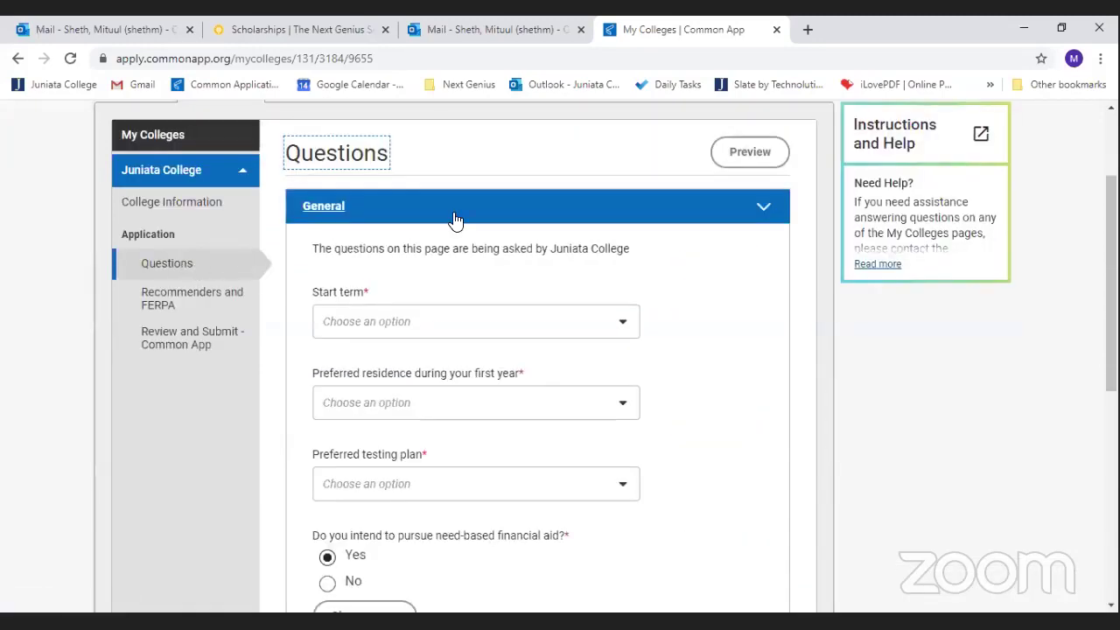
pyautogui.scroll(-5, 454, 219)
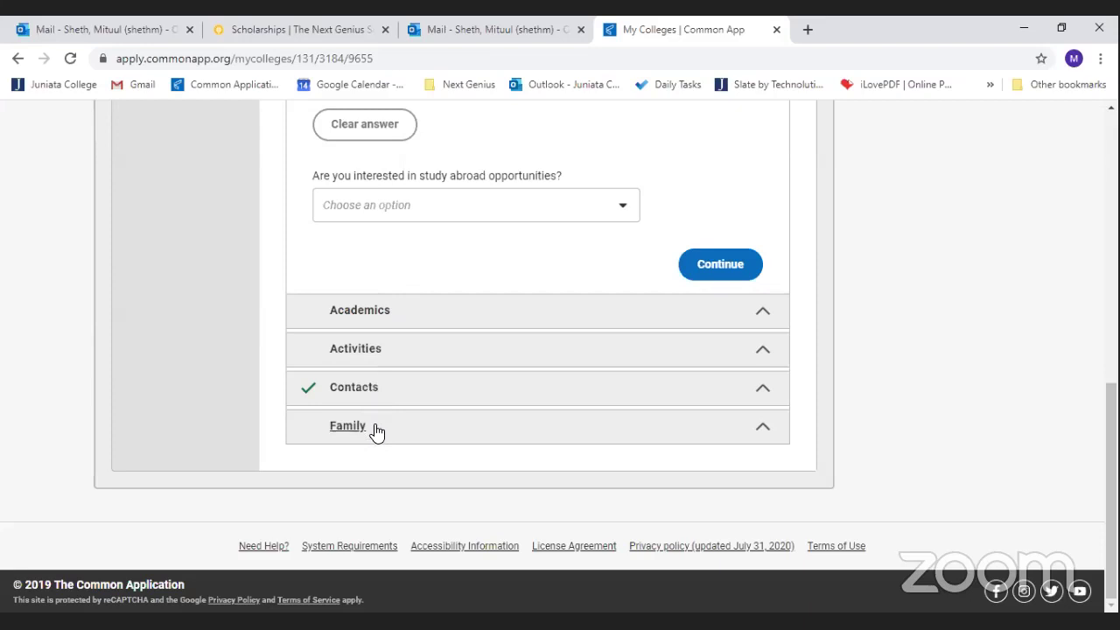
pyautogui.scroll(8, 376, 431)
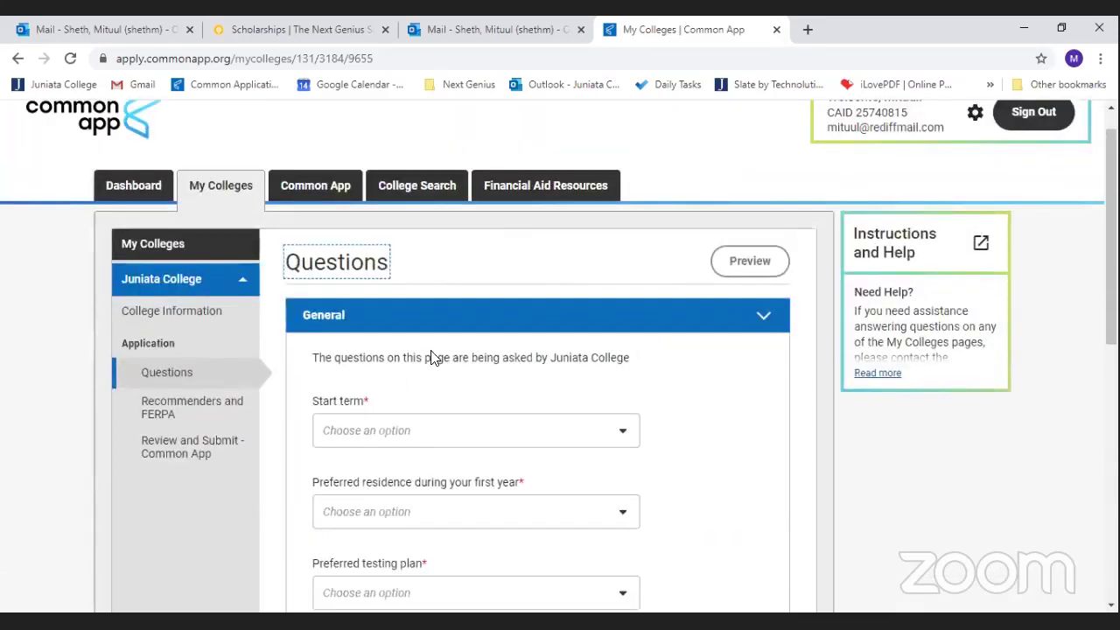
# - Set the start term in the General questions to Fall 2021
pyautogui.scroll(-1, 429, 357)
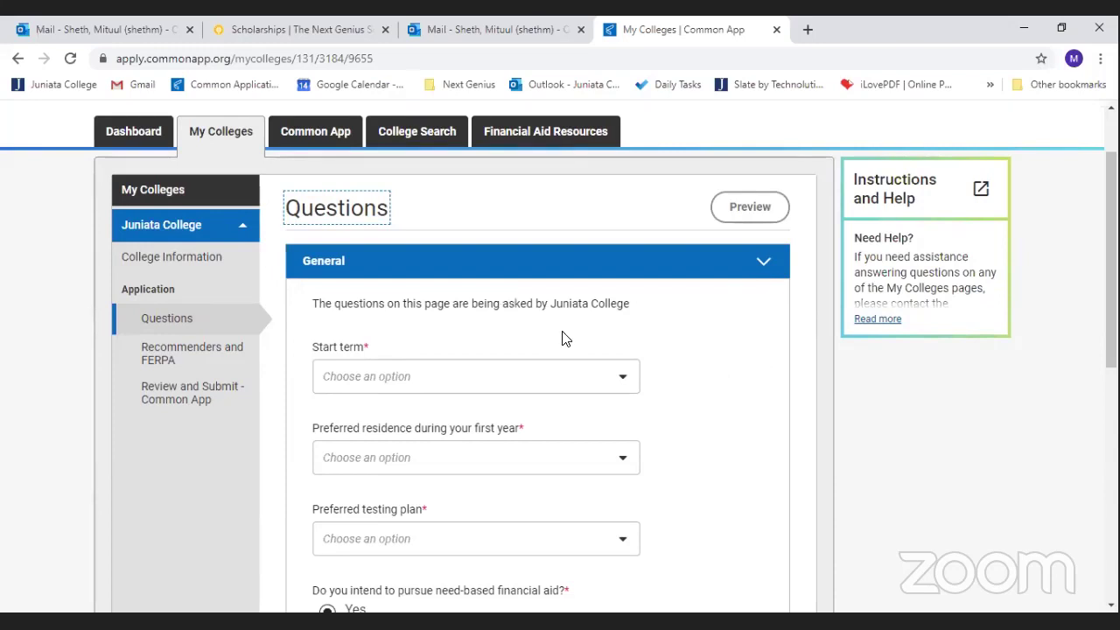
pyautogui.scroll(-1, 569, 335)
pyautogui.scroll(-1, 569, 334)
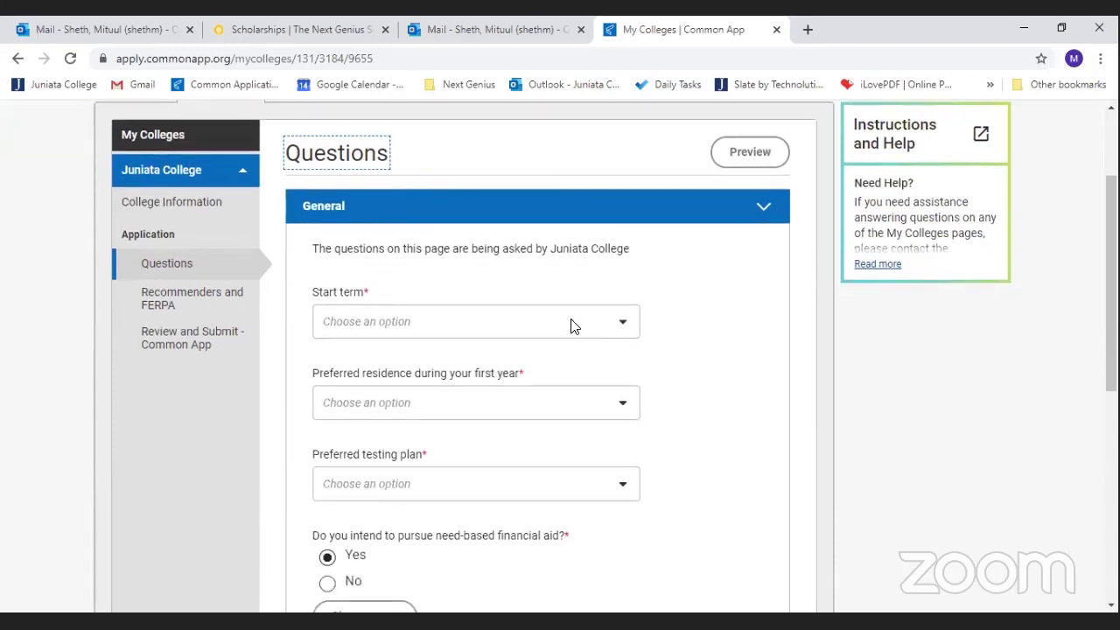
pyautogui.click(573, 325)
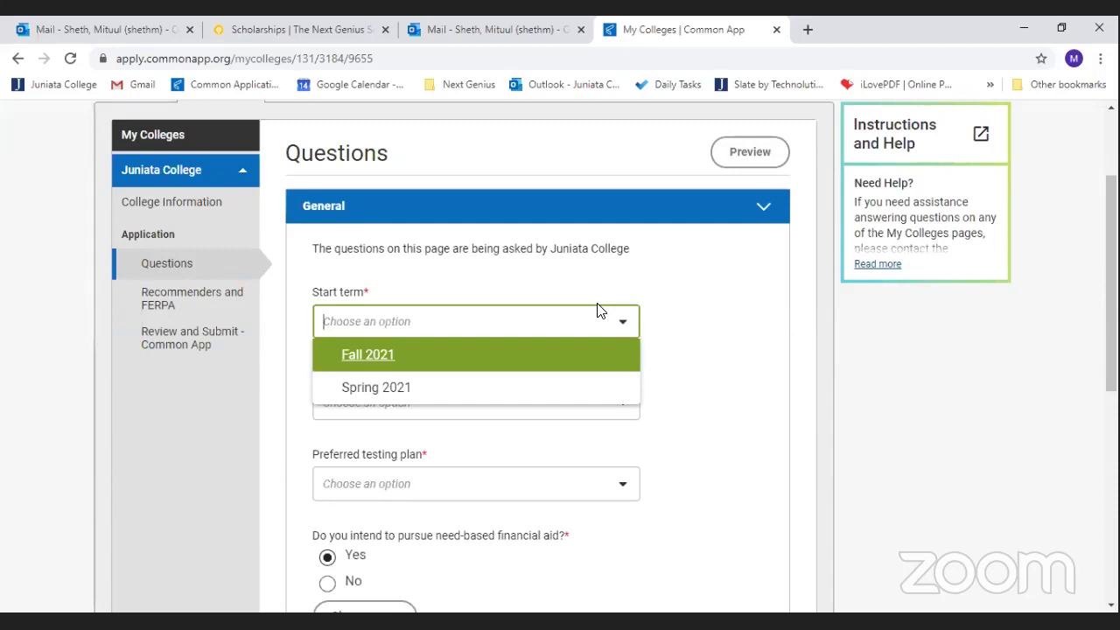
pyautogui.click(481, 367)
# - Set the admission plan in the General questions to Regular Decision
pyautogui.scroll(-1, 750, 357)
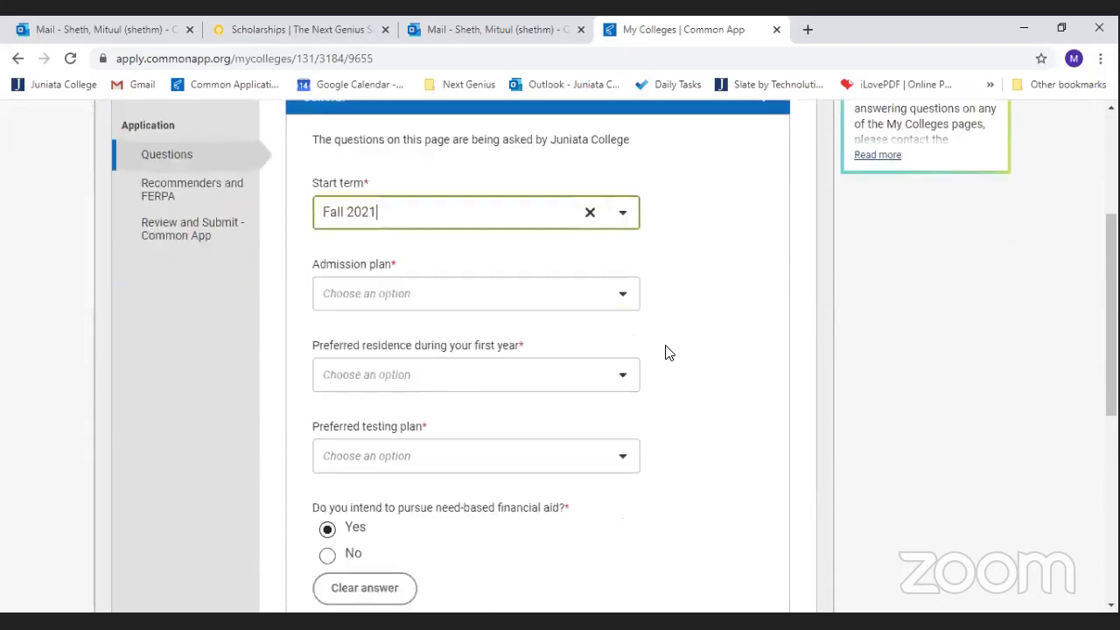
pyautogui.click(613, 308)
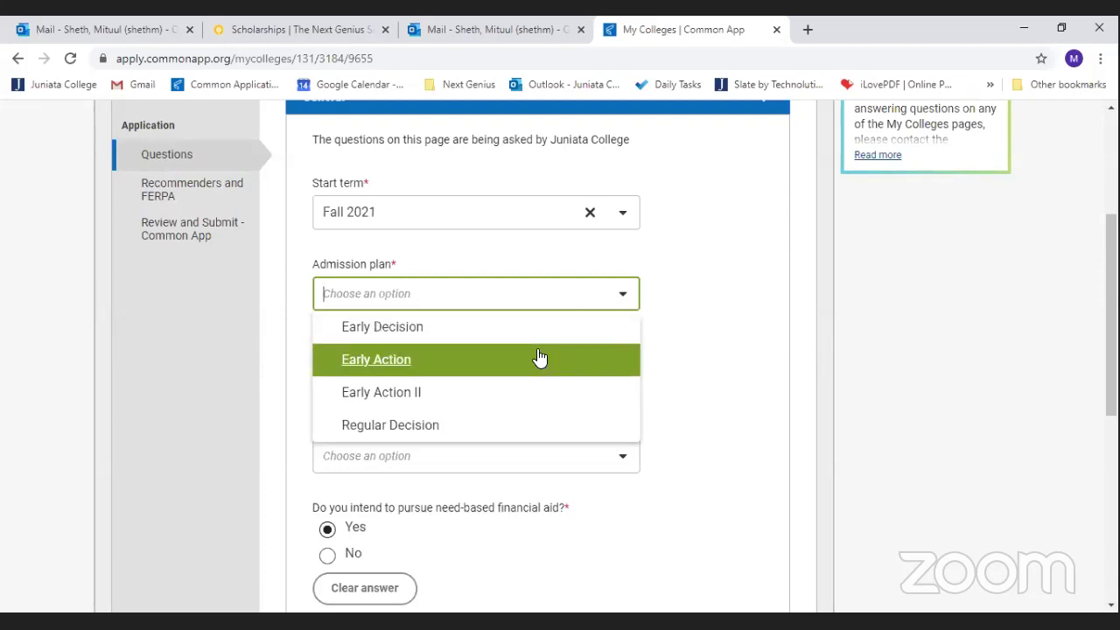
pyautogui.click(518, 429)
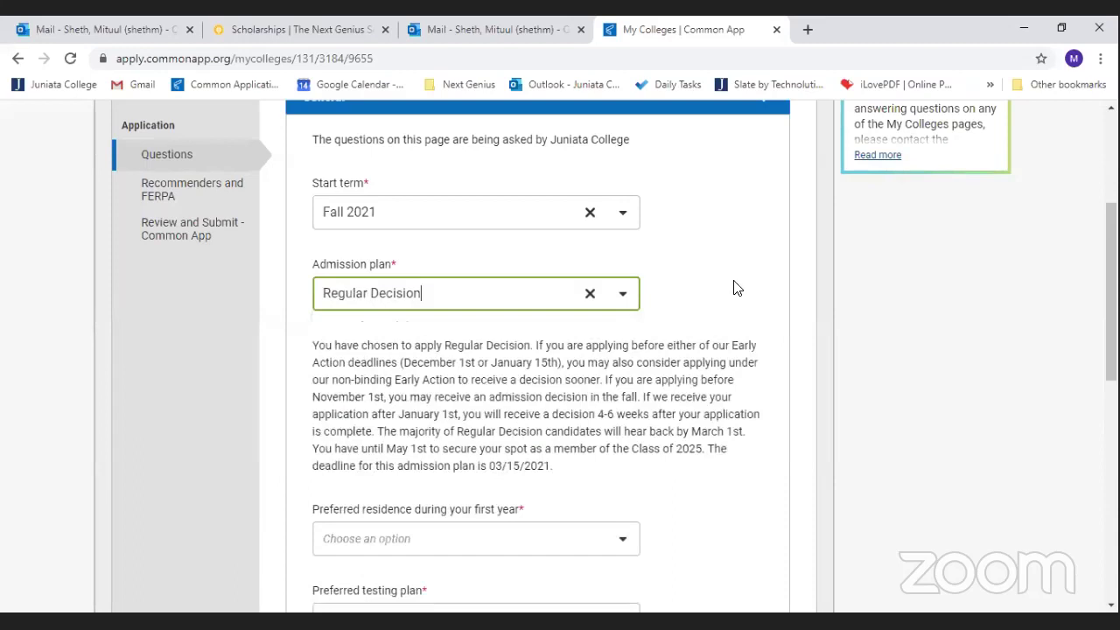
pyautogui.scroll(-3, 656, 389)
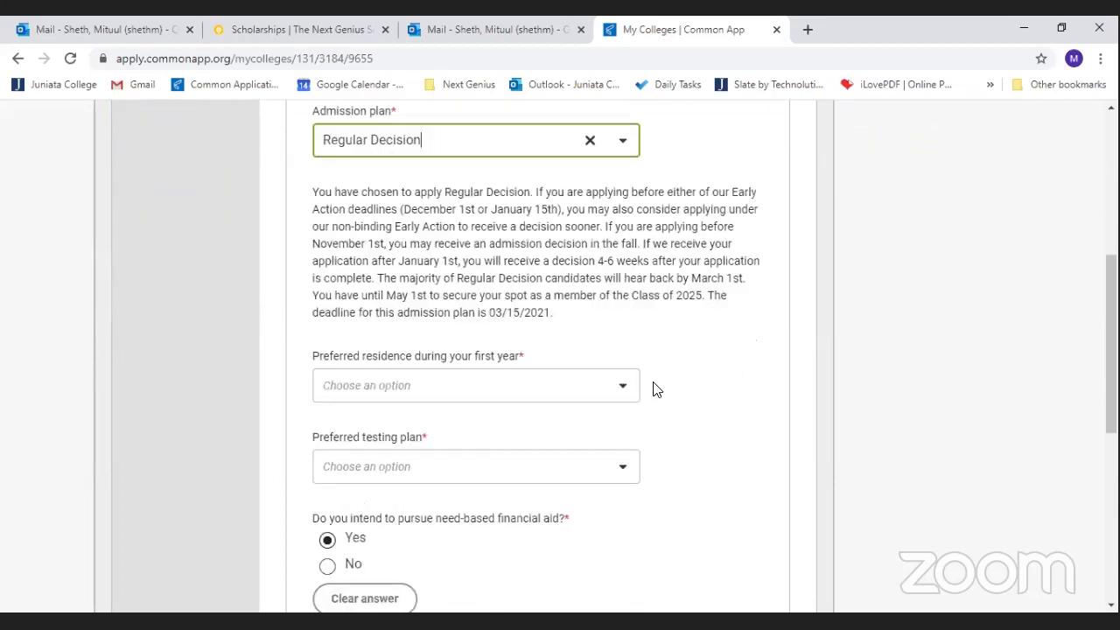
# - Set the preferred residence during the first year to On Campus
pyautogui.scroll(-1, 665, 367)
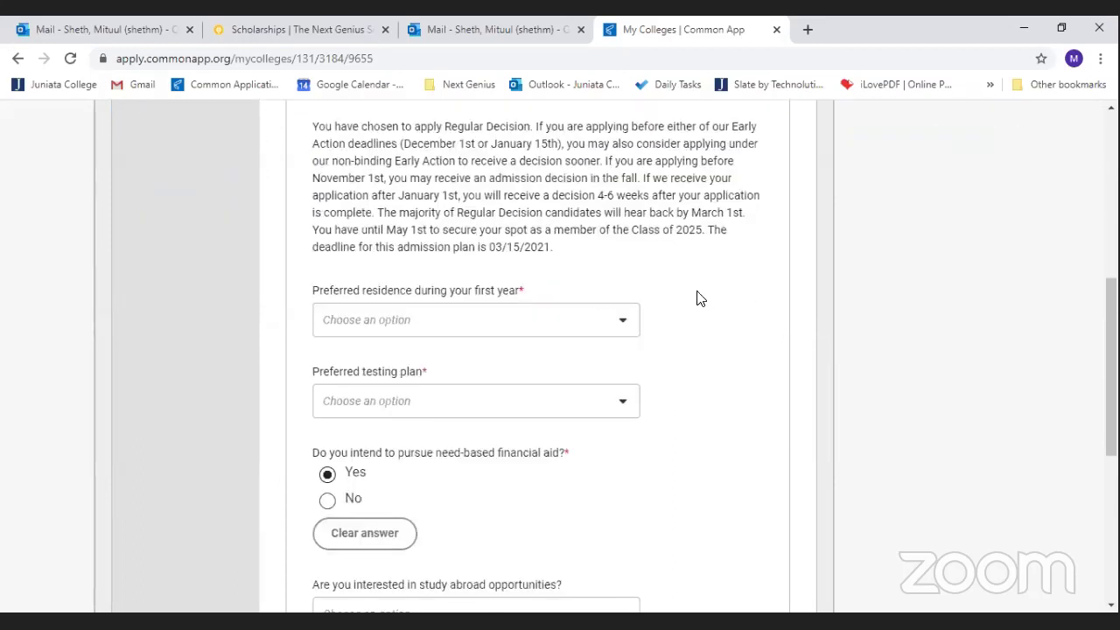
pyautogui.click(551, 329)
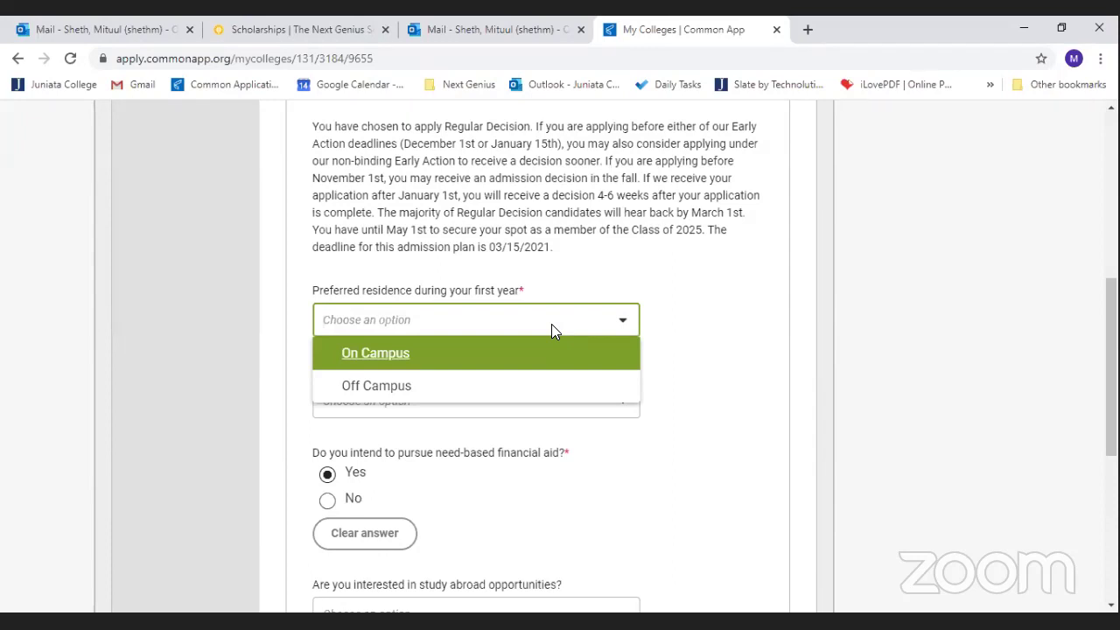
pyautogui.click(402, 352)
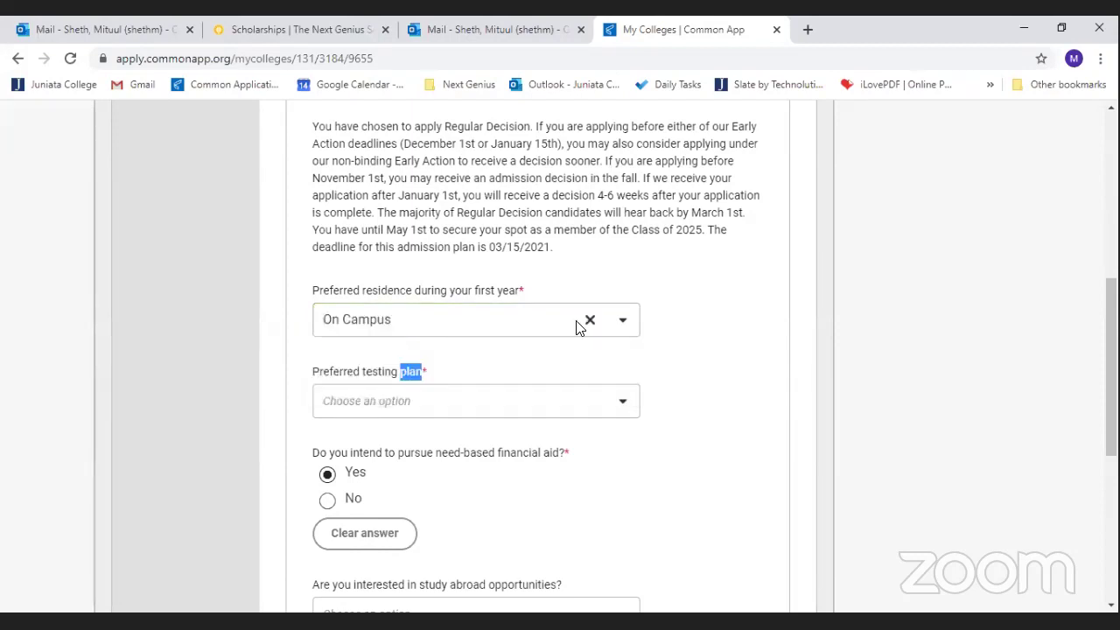
pyautogui.click(697, 345)
# - Set the preferred testing plan to "I will not submit my SAT or ACT scores."
pyautogui.scroll(-1, 700, 345)
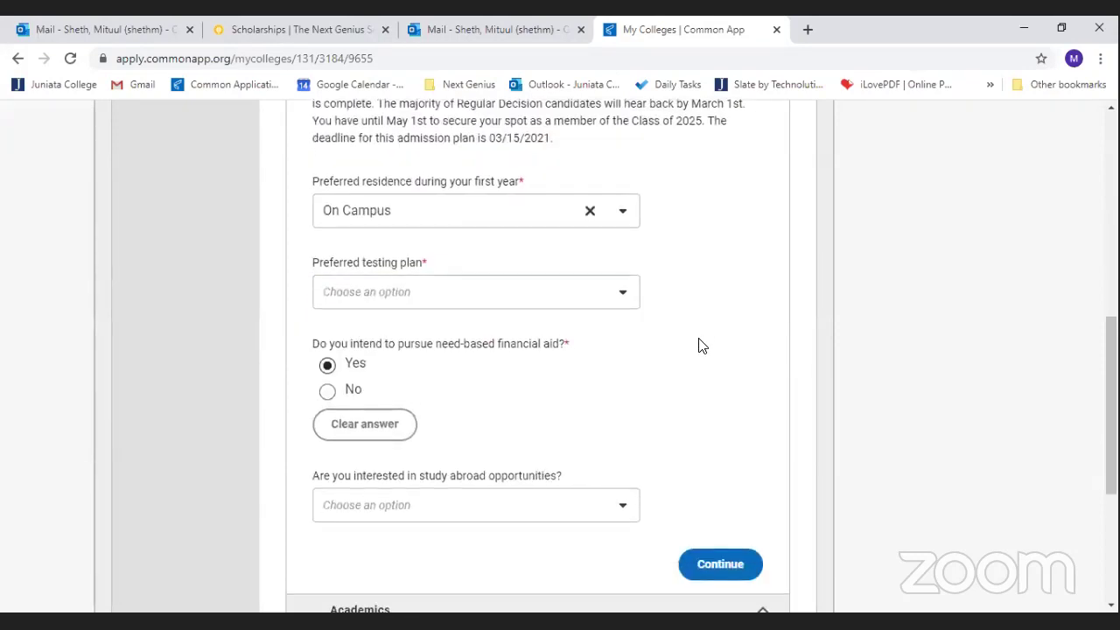
pyautogui.click(538, 300)
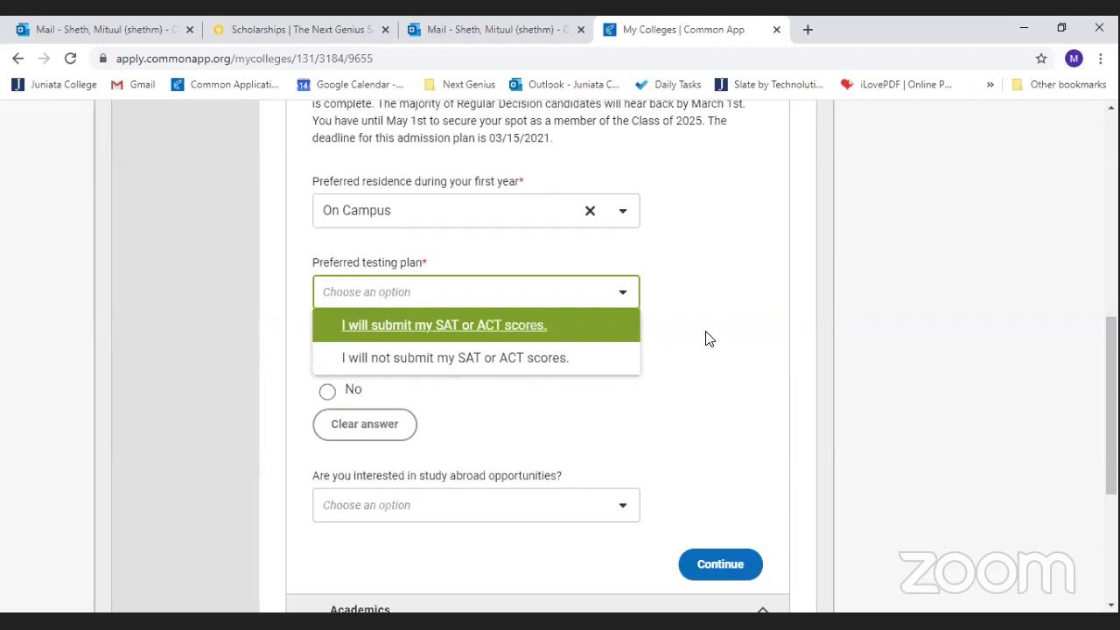
pyautogui.click(537, 368)
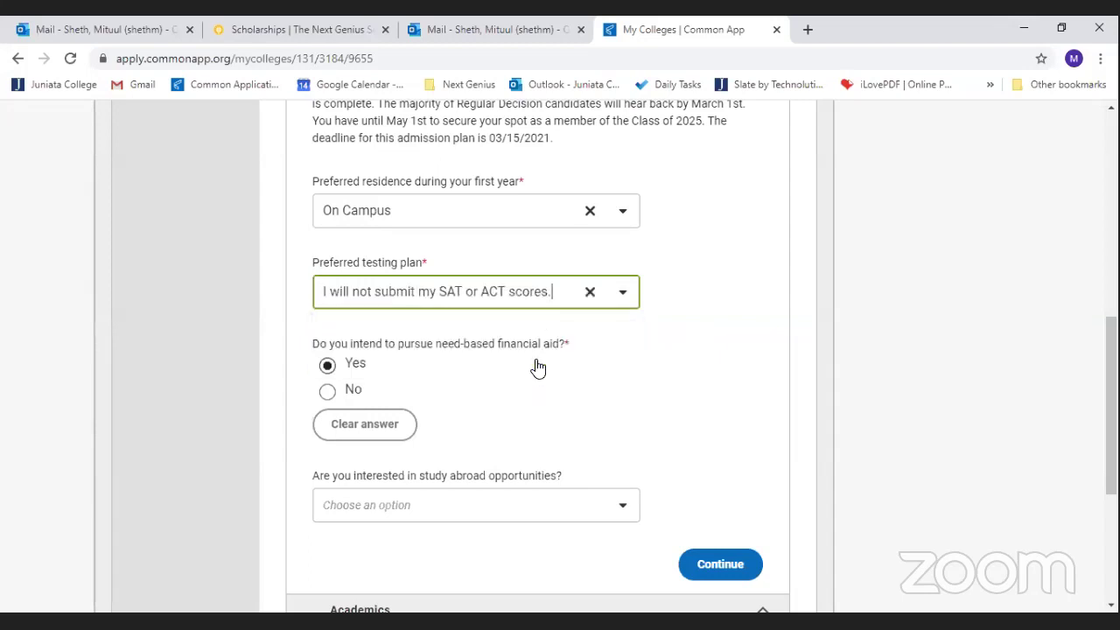
# - Review the General section's answers from the start term through the need-based financial aid question
pyautogui.scroll(-1, 650, 429)
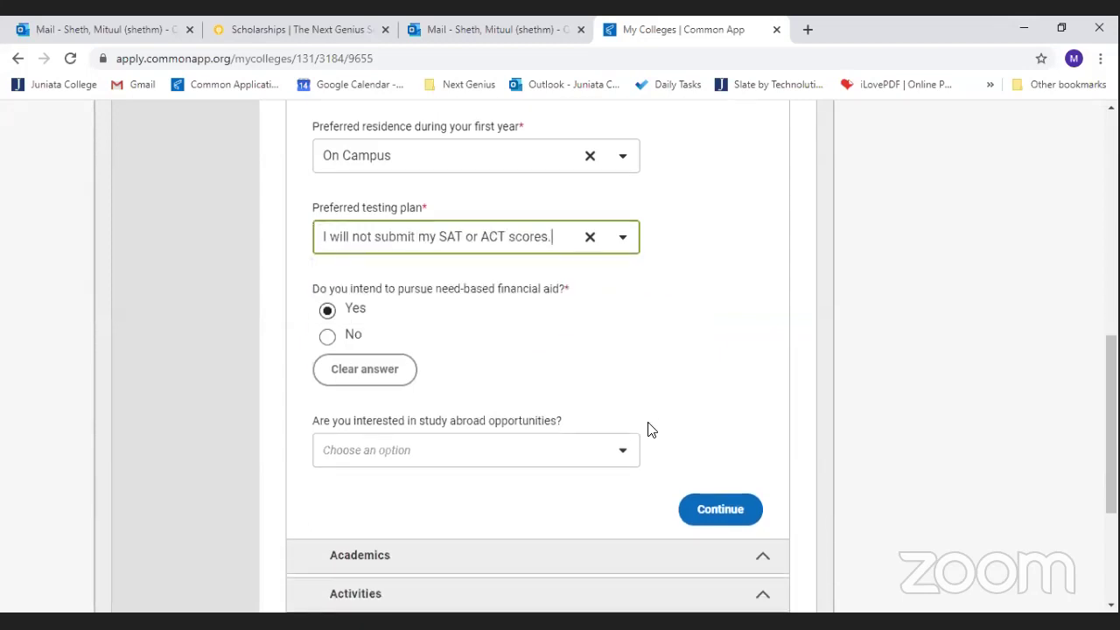
pyautogui.scroll(5, 650, 430)
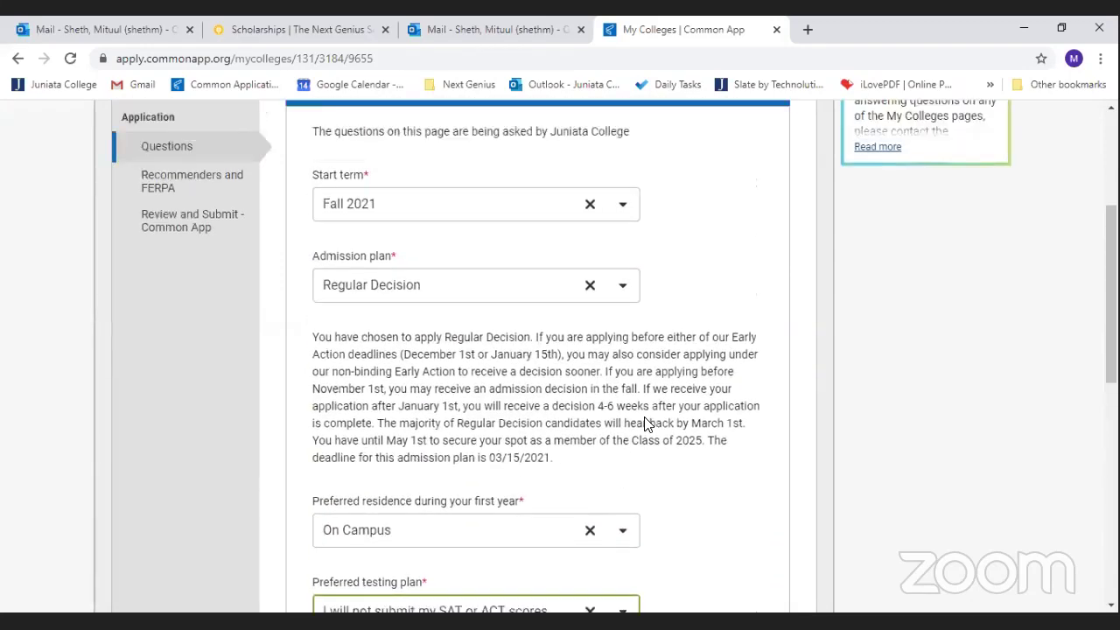
pyautogui.scroll(1, 647, 424)
pyautogui.scroll(2, 593, 300)
pyautogui.scroll(-1, 498, 297)
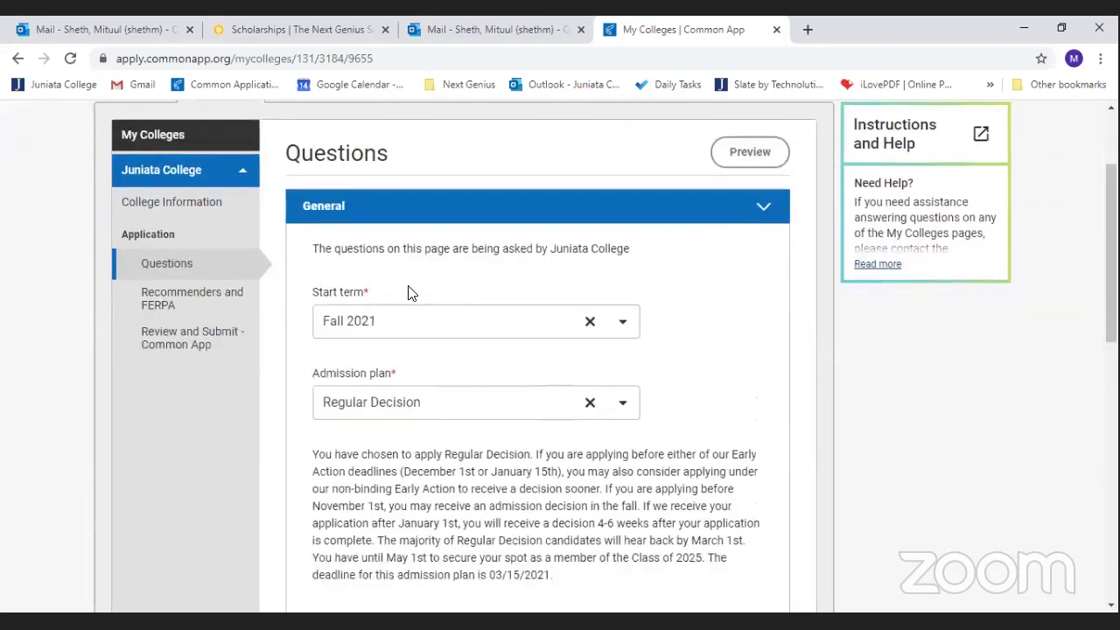
pyautogui.scroll(-1, 368, 297)
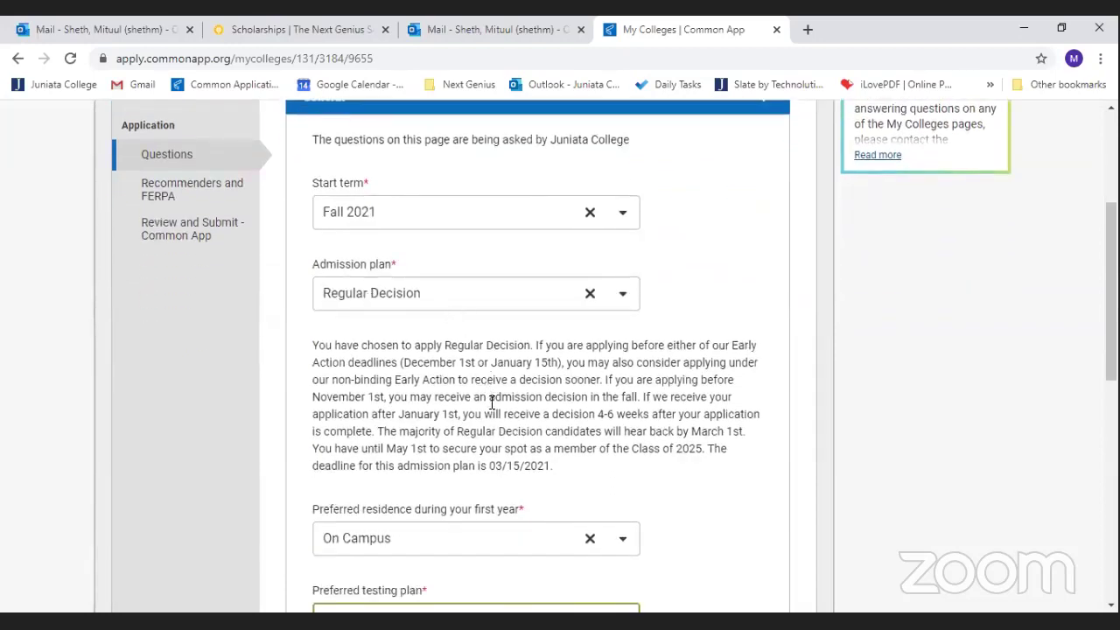
pyautogui.scroll(-3, 490, 402)
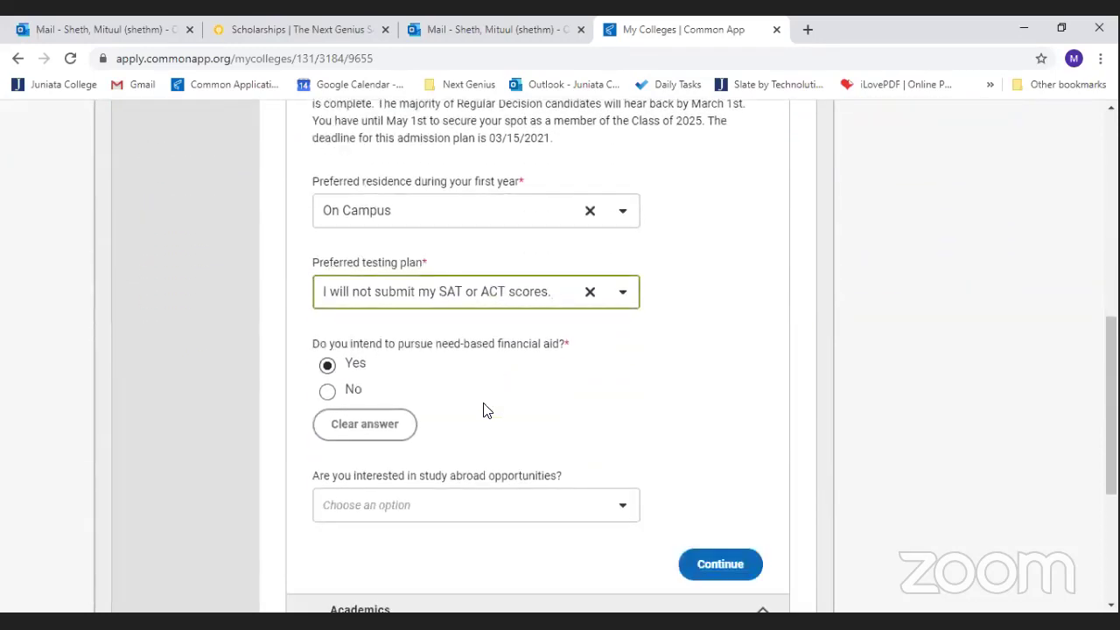
pyautogui.scroll(-1, 486, 408)
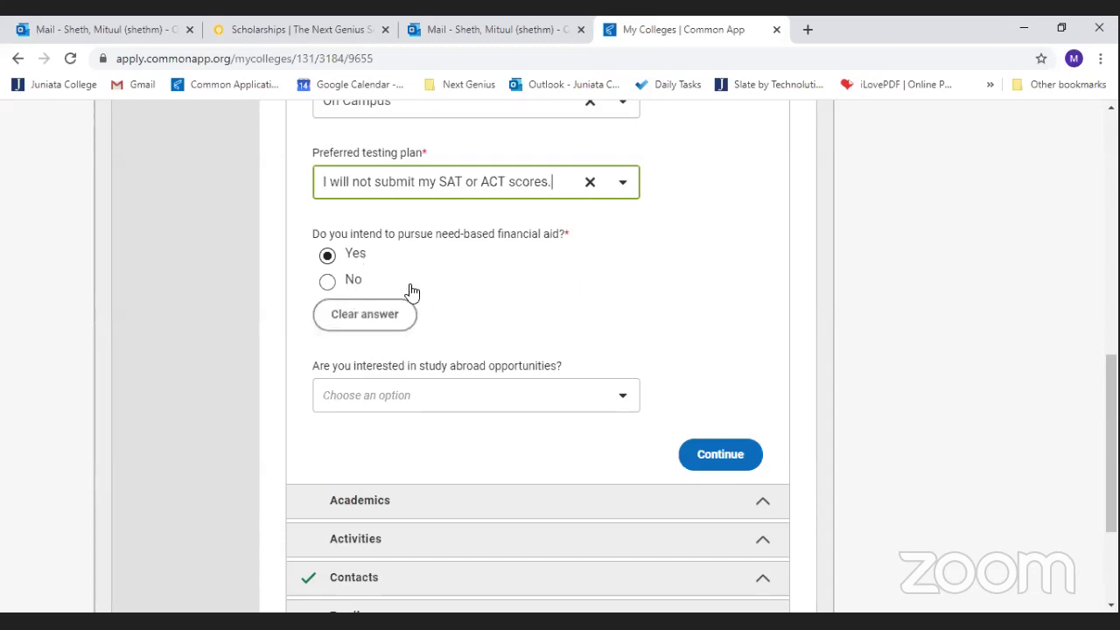
pyautogui.scroll(-2, 475, 330)
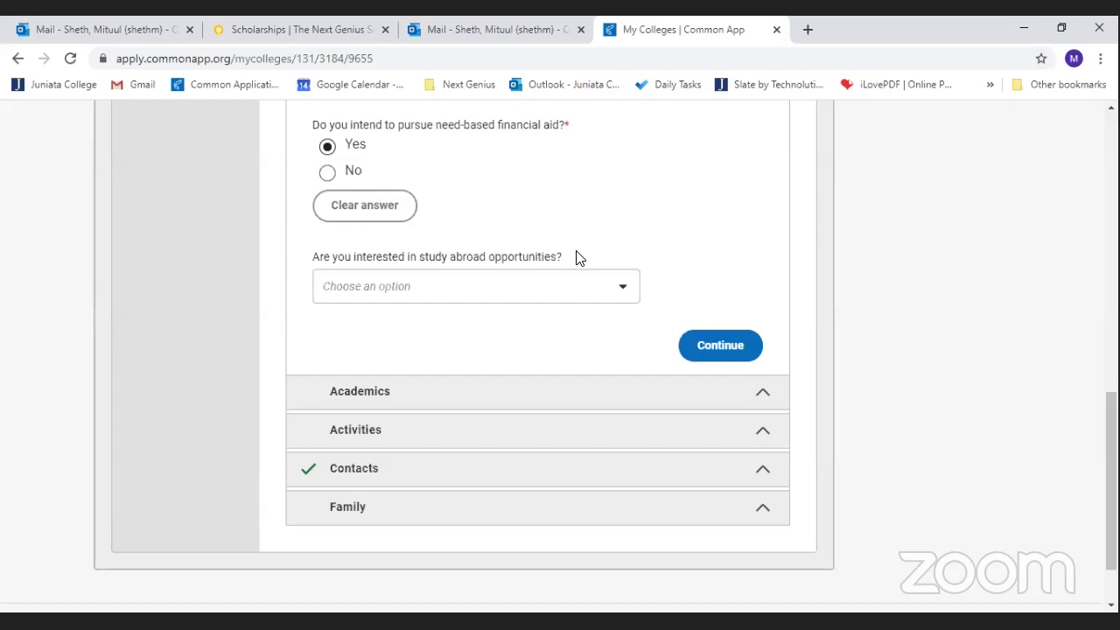
# - Answer Yes to the study abroad interest question and continue to the Academics section
pyautogui.click(558, 298)
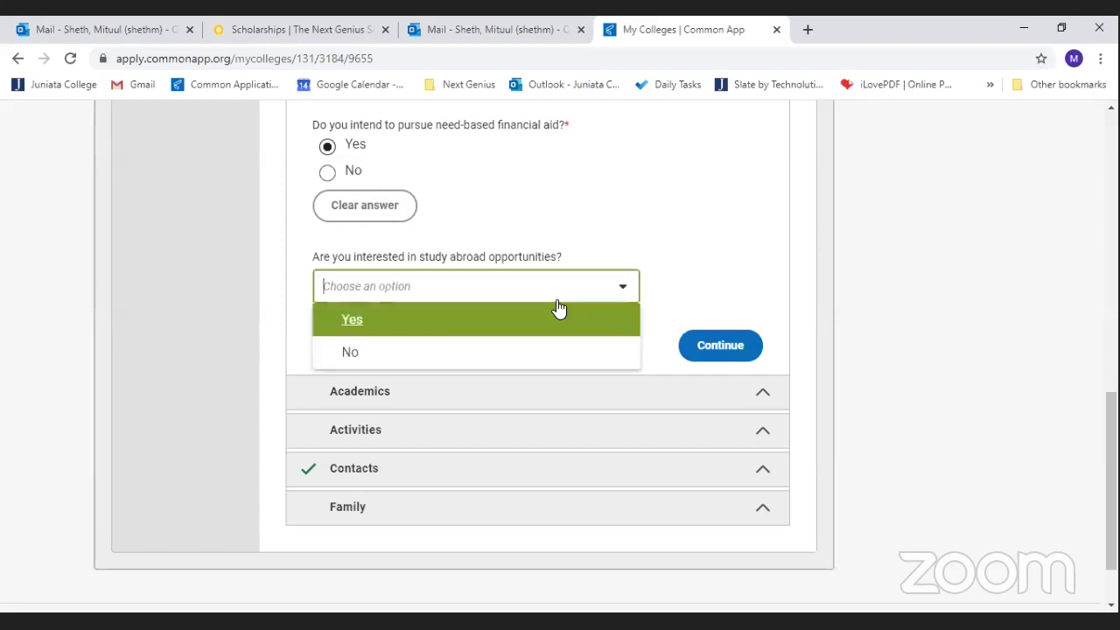
pyautogui.click(525, 323)
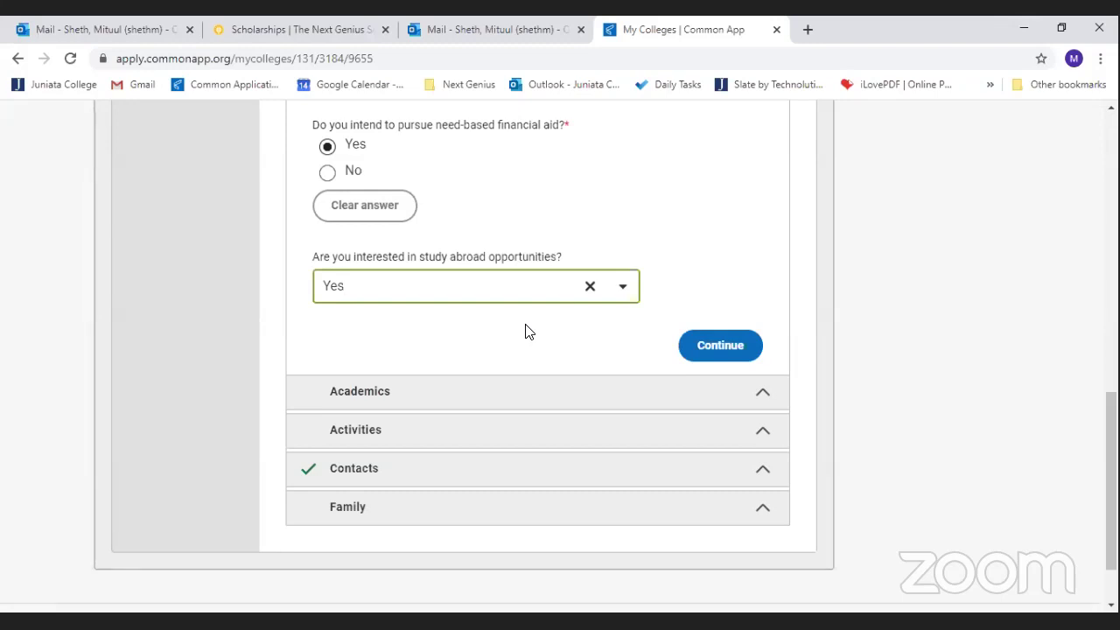
pyautogui.click(710, 346)
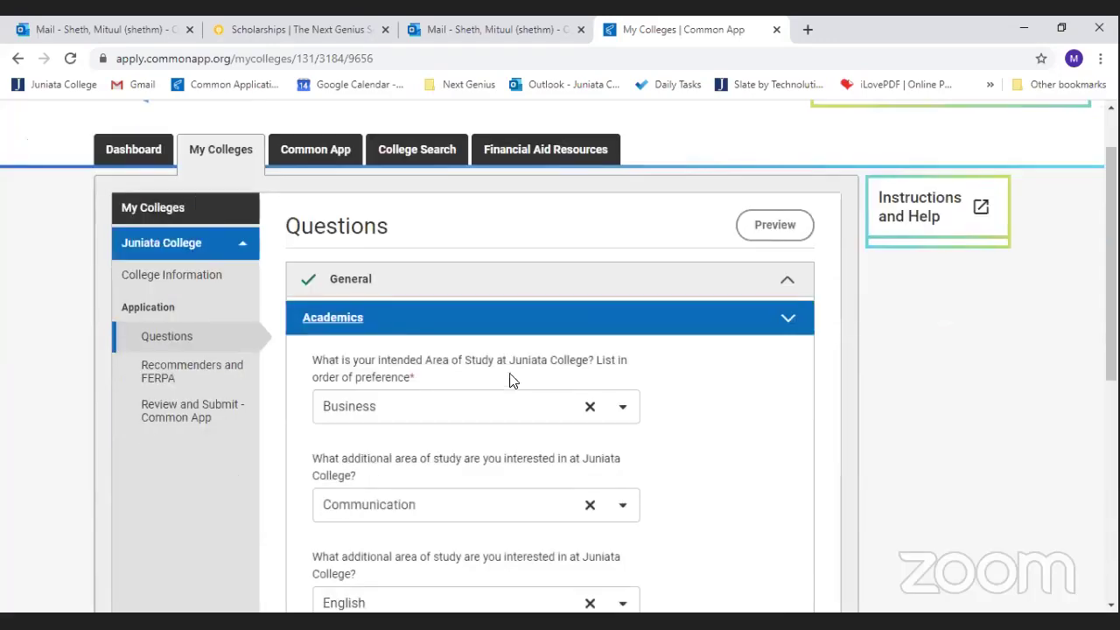
# - Look through the available majors for the intended area of study and choose Business
pyautogui.scroll(-2, 462, 326)
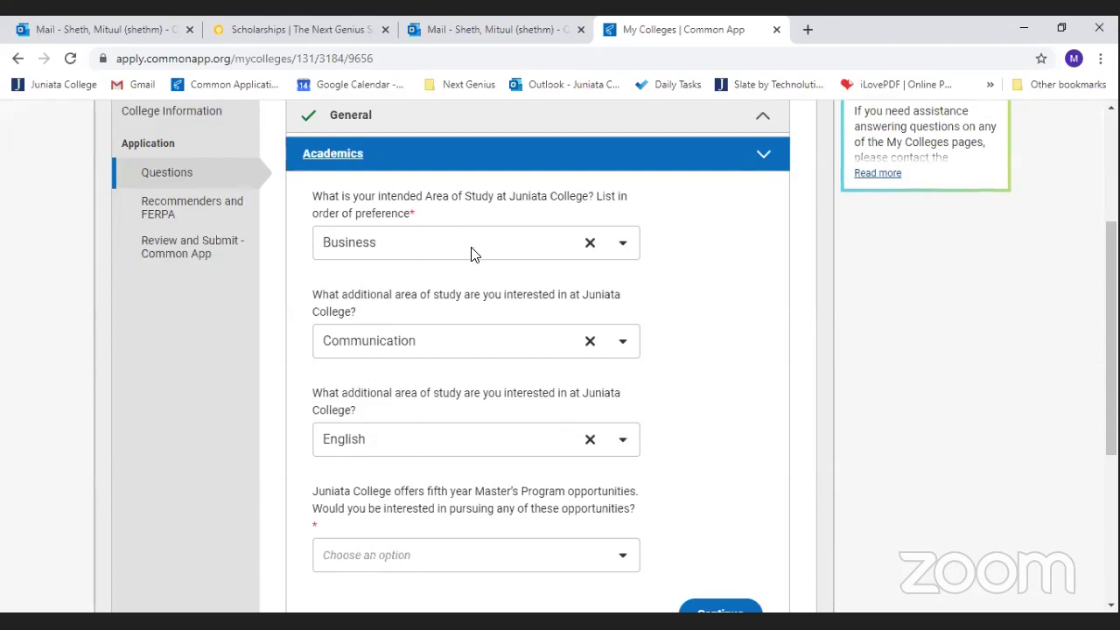
pyautogui.click(614, 246)
pyautogui.scroll(-3, 542, 315)
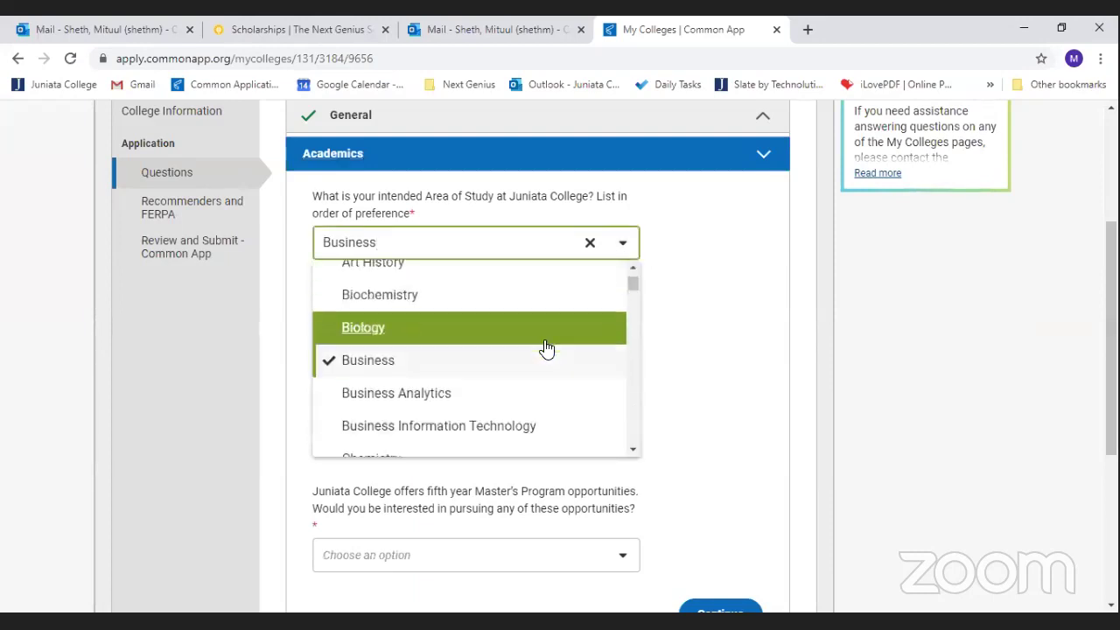
pyautogui.scroll(-6, 543, 353)
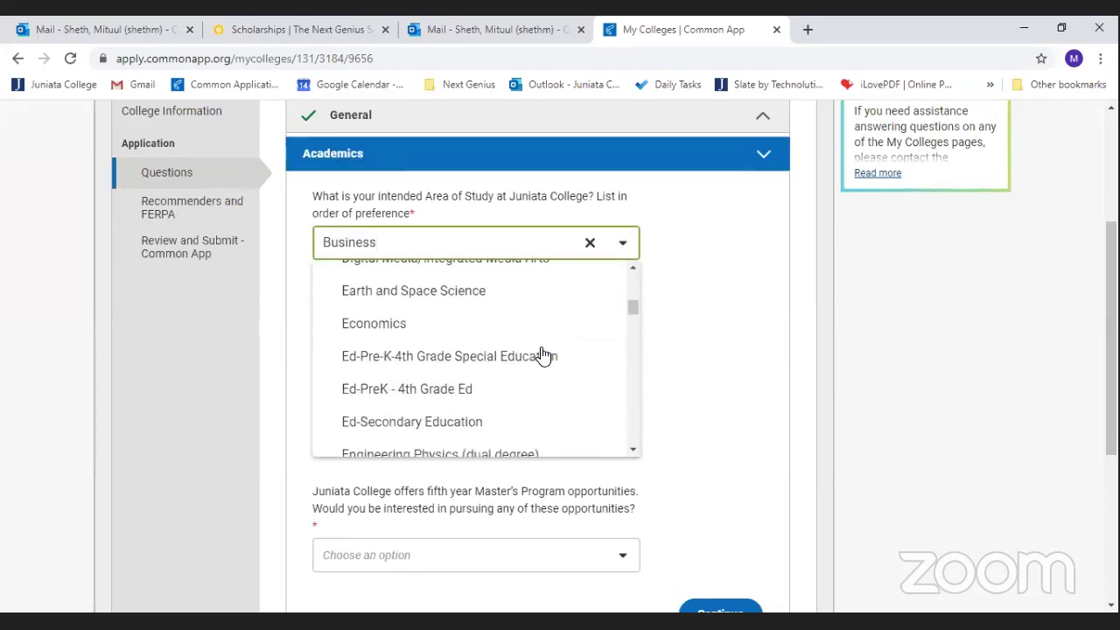
pyautogui.scroll(-8, 542, 354)
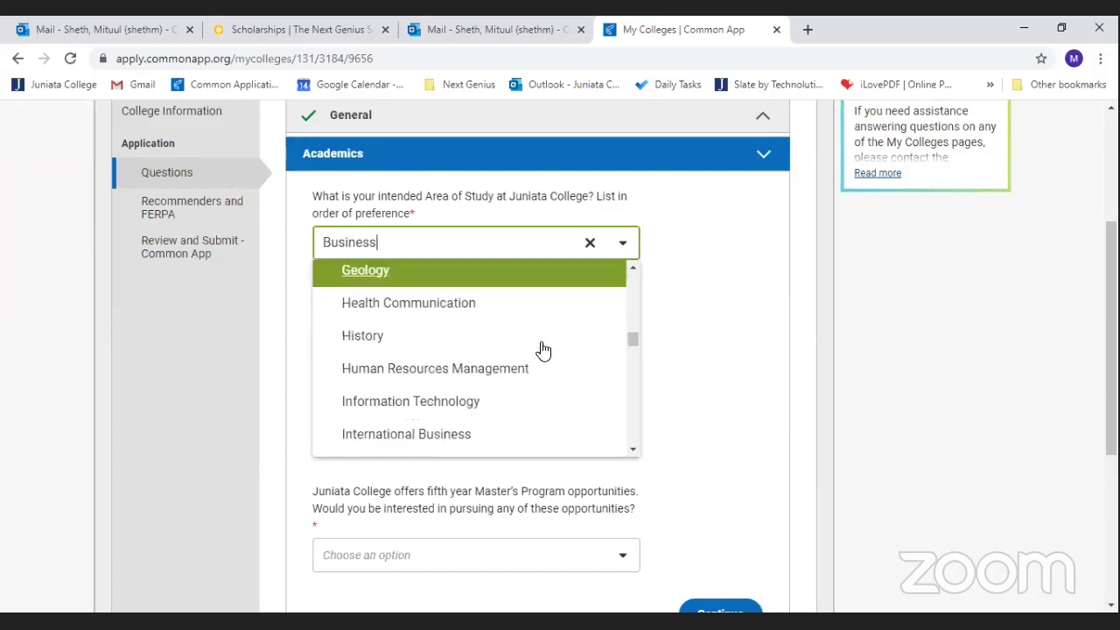
pyautogui.scroll(7, 541, 357)
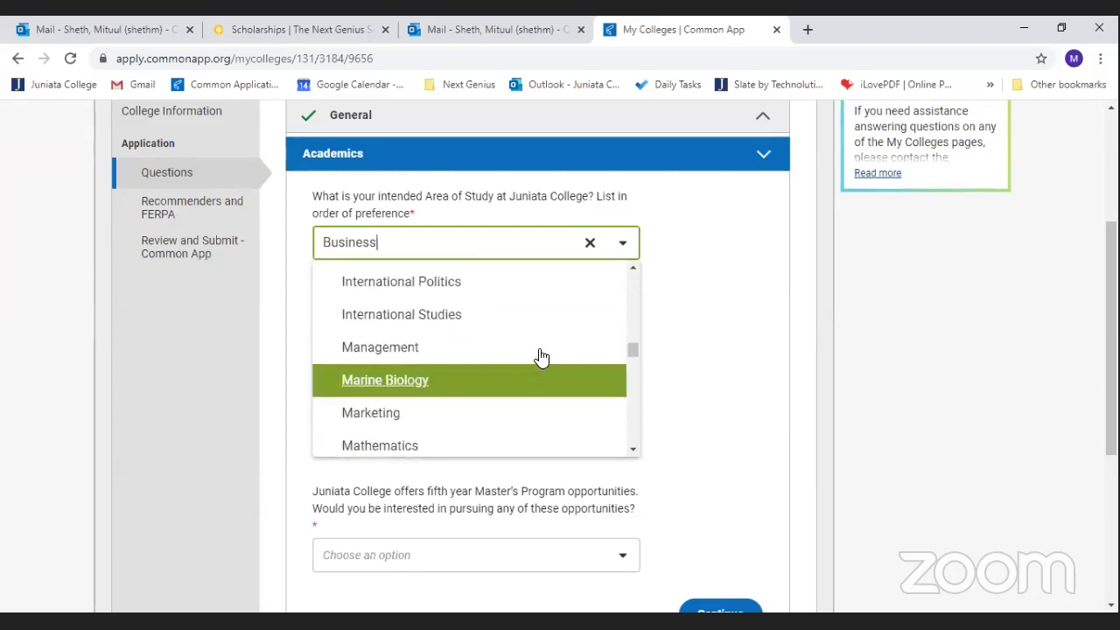
pyautogui.scroll(5, 540, 354)
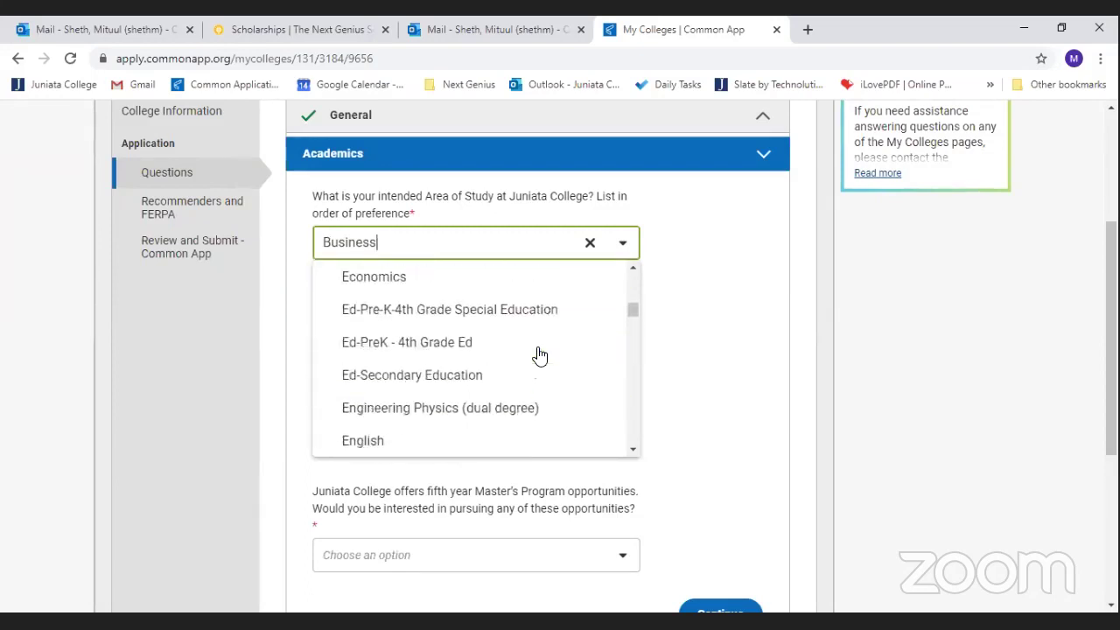
pyautogui.scroll(2, 540, 354)
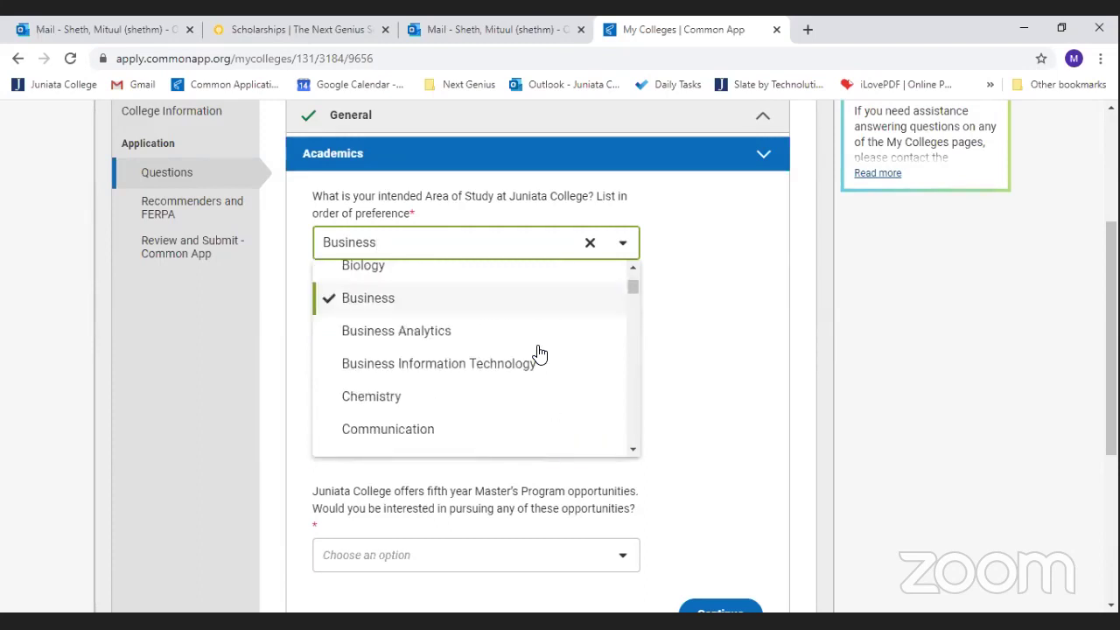
pyautogui.click(345, 306)
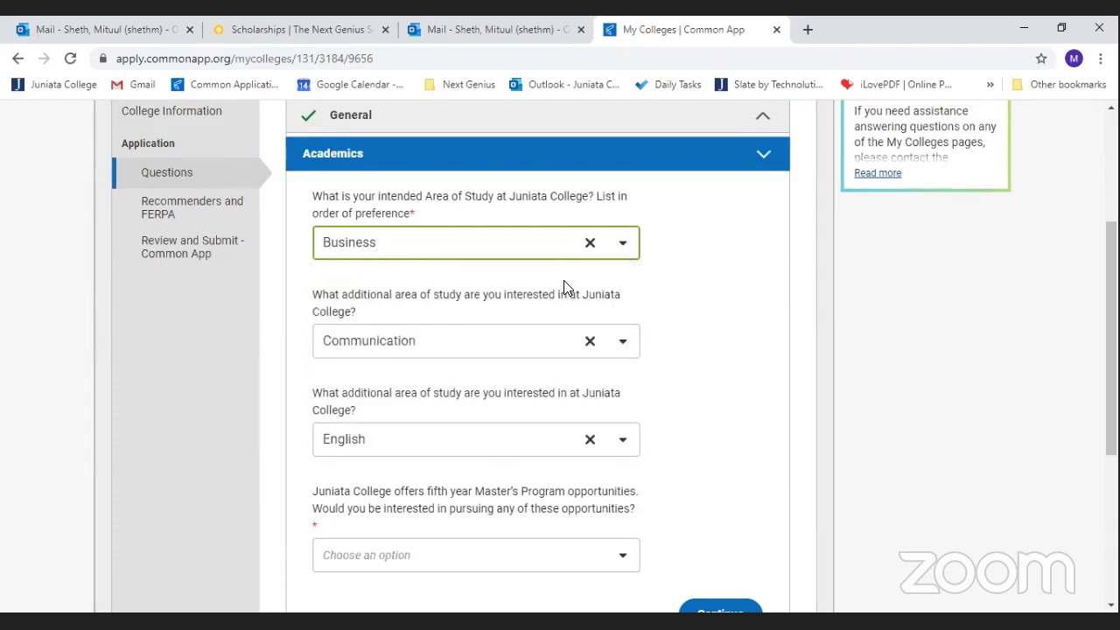
# - Set the first additional area of study to Economics
pyautogui.click(622, 344)
pyautogui.scroll(-1, 637, 352)
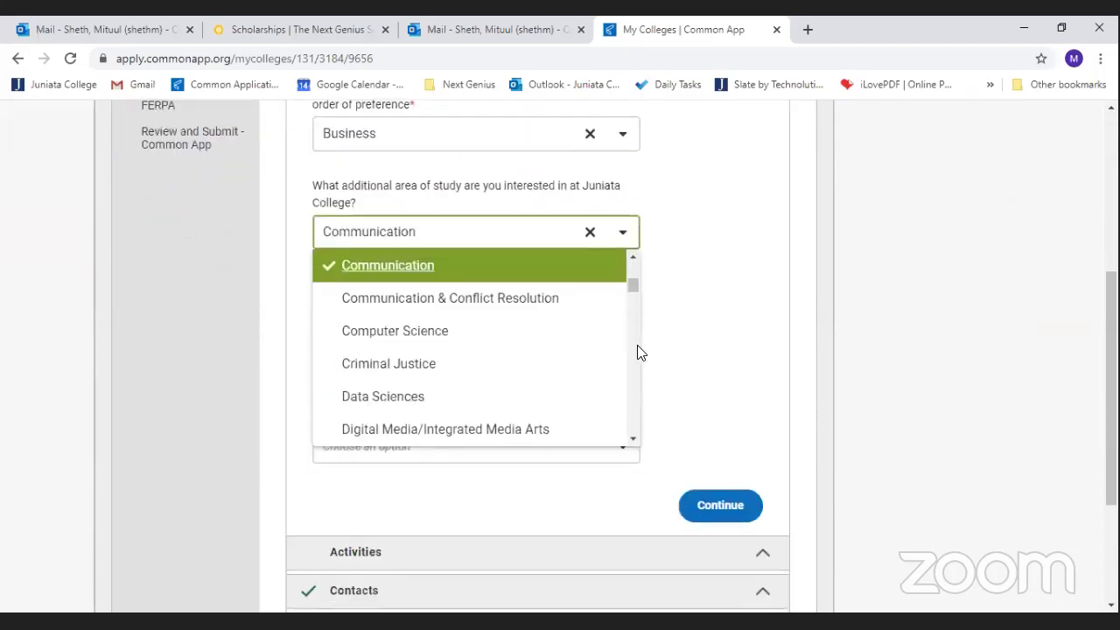
pyautogui.scroll(-3, 451, 389)
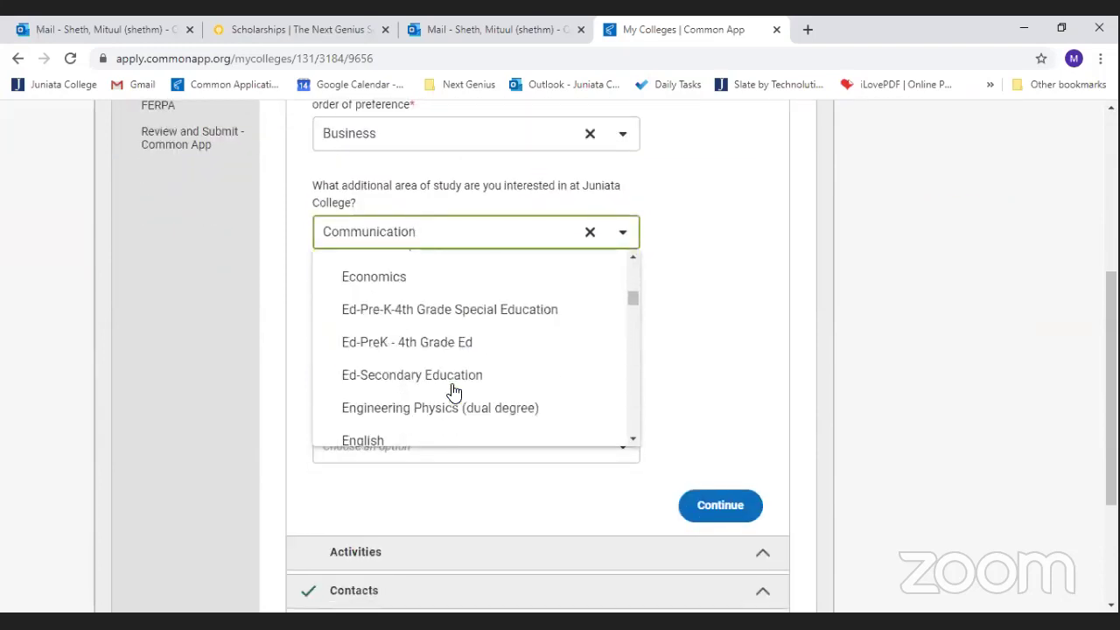
pyautogui.click(393, 278)
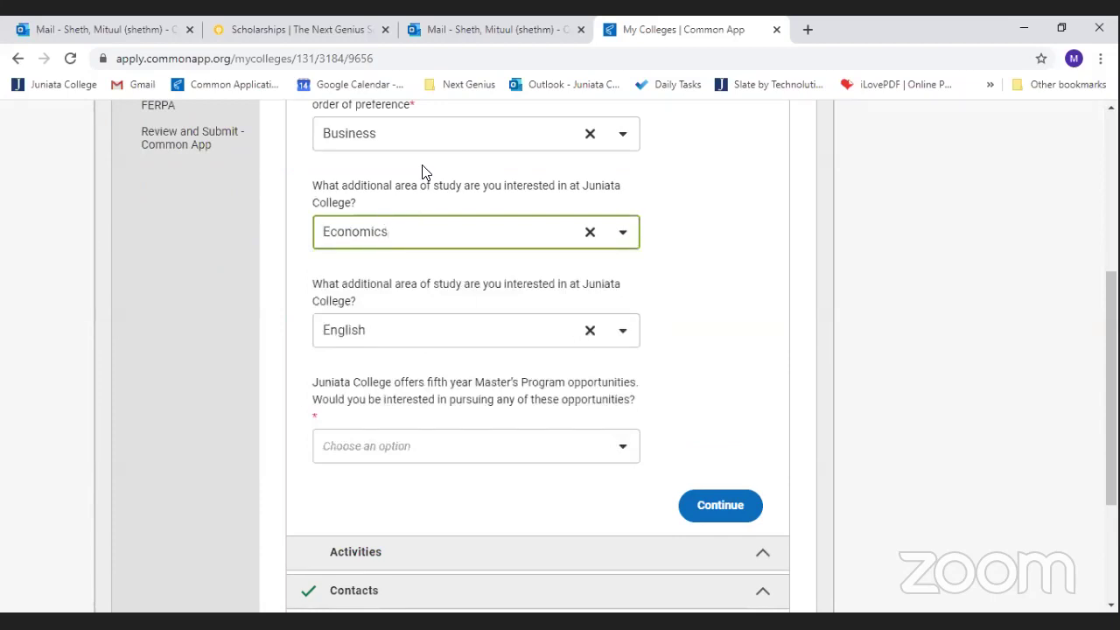
# - Choose English as the second additional area of study
pyautogui.scroll(-1, 428, 263)
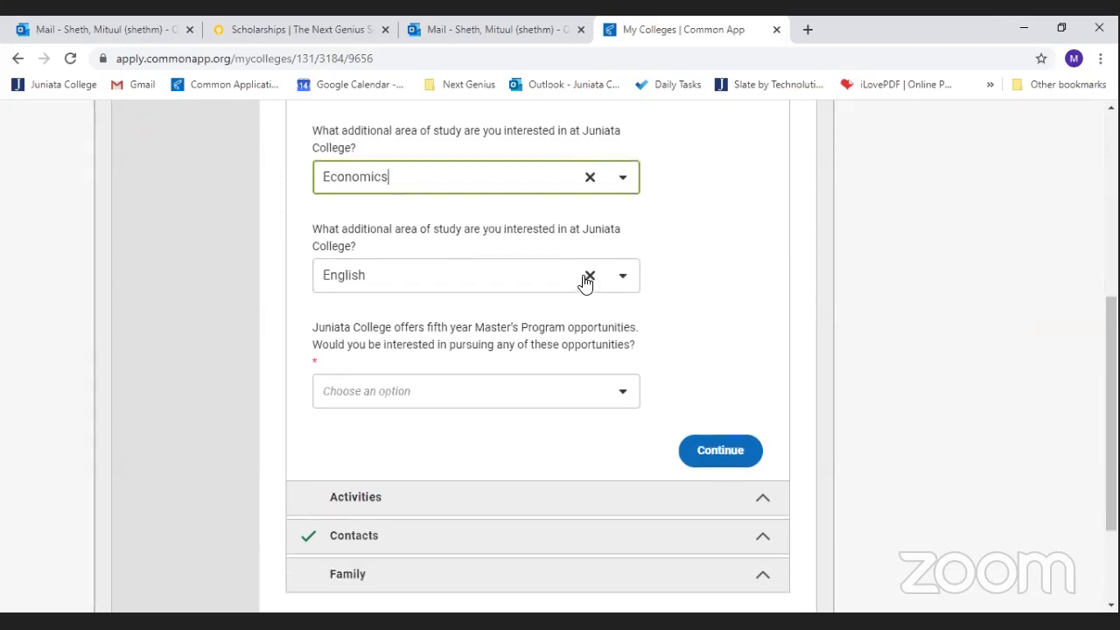
pyautogui.click(622, 277)
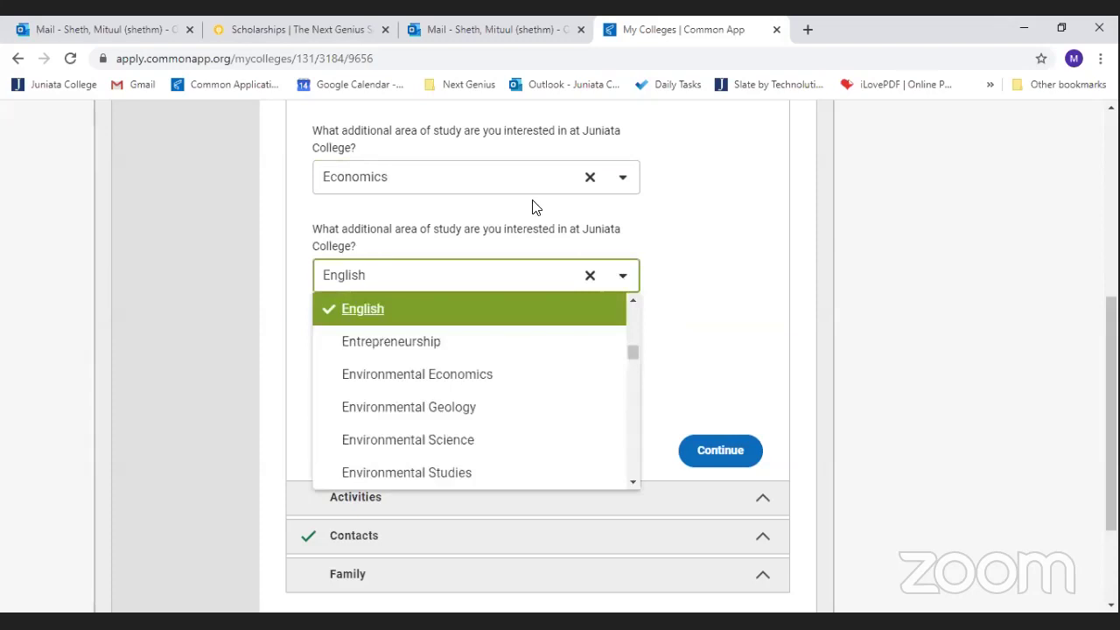
pyautogui.click(411, 312)
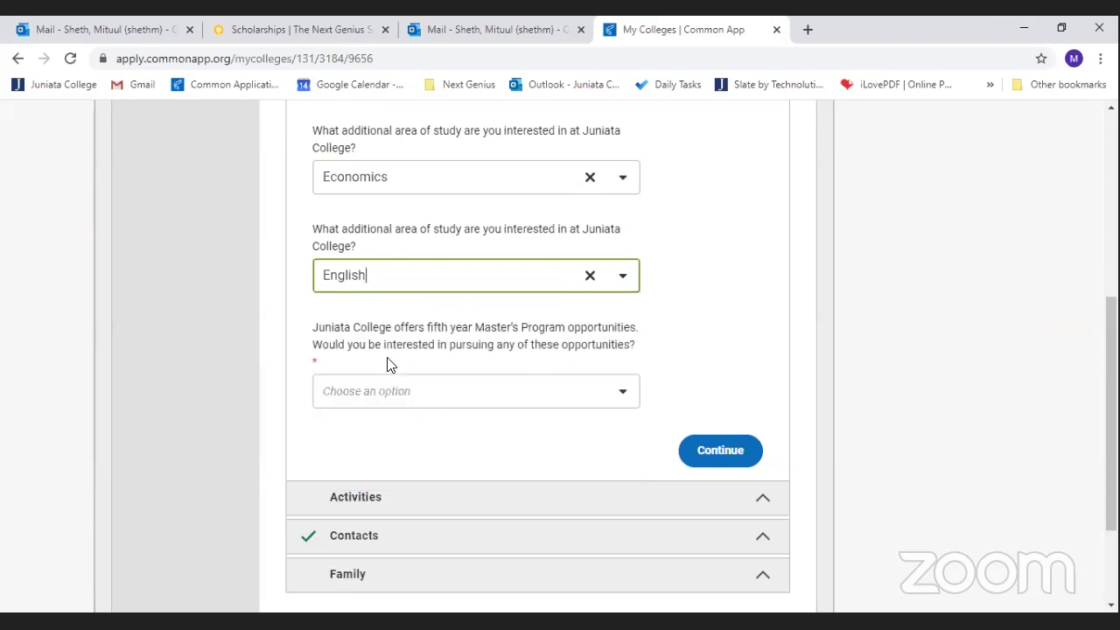
# - Answer Yes to the question about interest in fifth year Master's Program opportunities
pyautogui.scroll(-1, 357, 308)
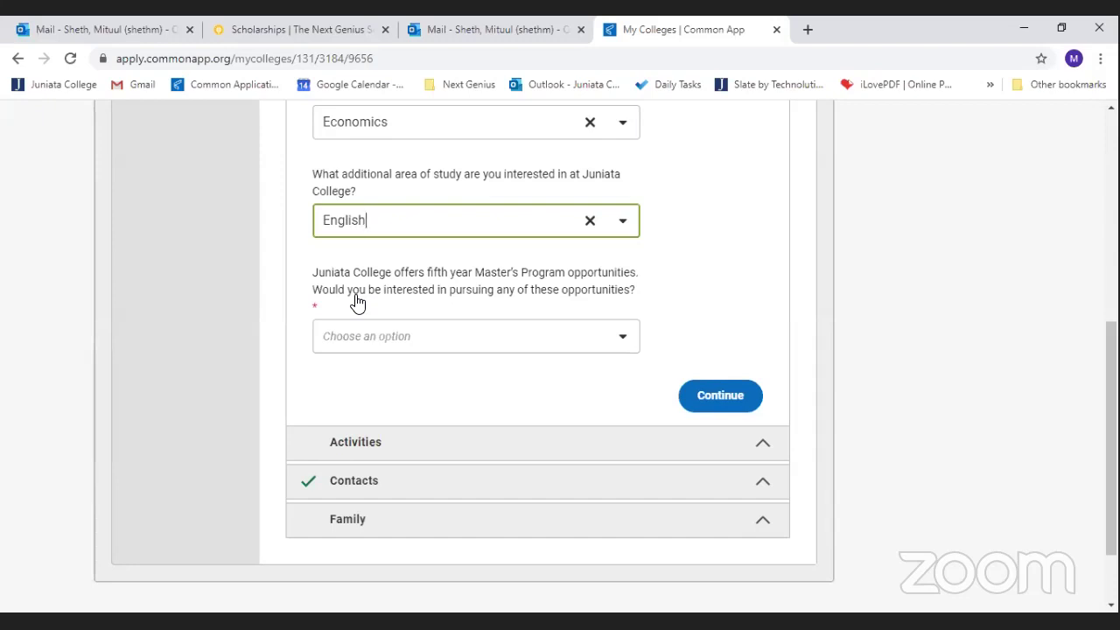
pyautogui.click(378, 340)
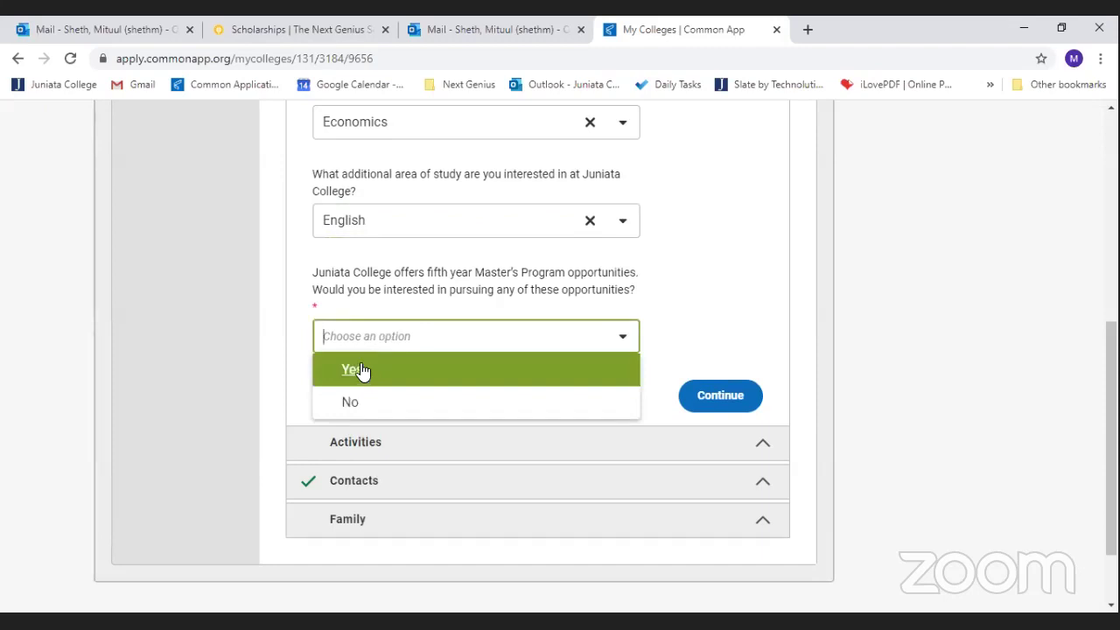
pyautogui.doubleClick(363, 371)
# - Select Masters of Bioinformatics as the fifth year Master's Program opportunity of interest
pyautogui.scroll(-1, 700, 330)
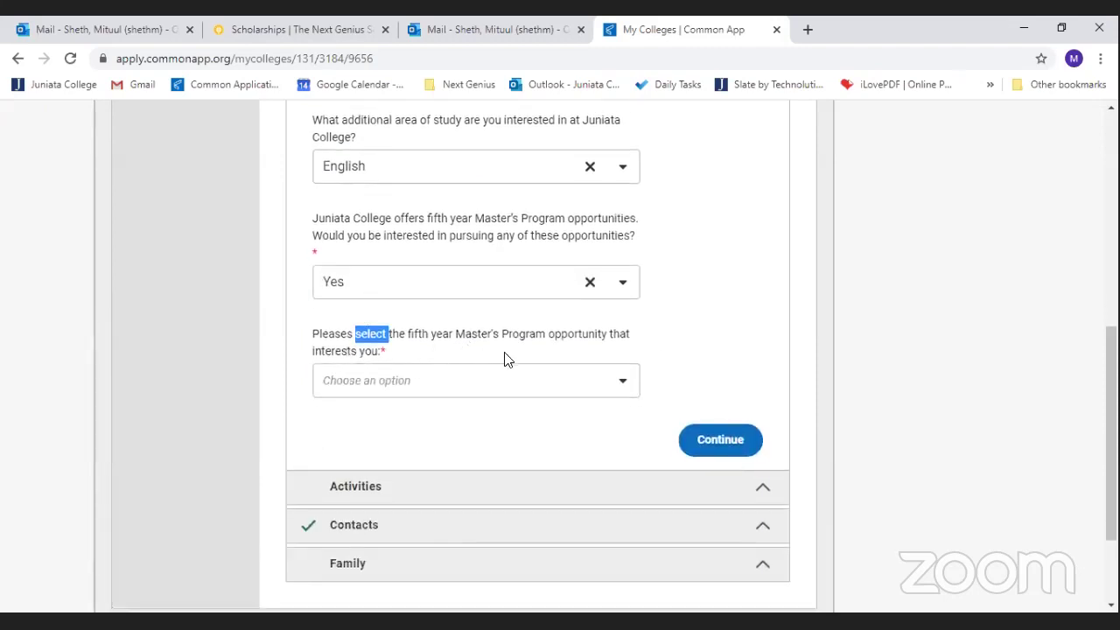
pyautogui.click(546, 383)
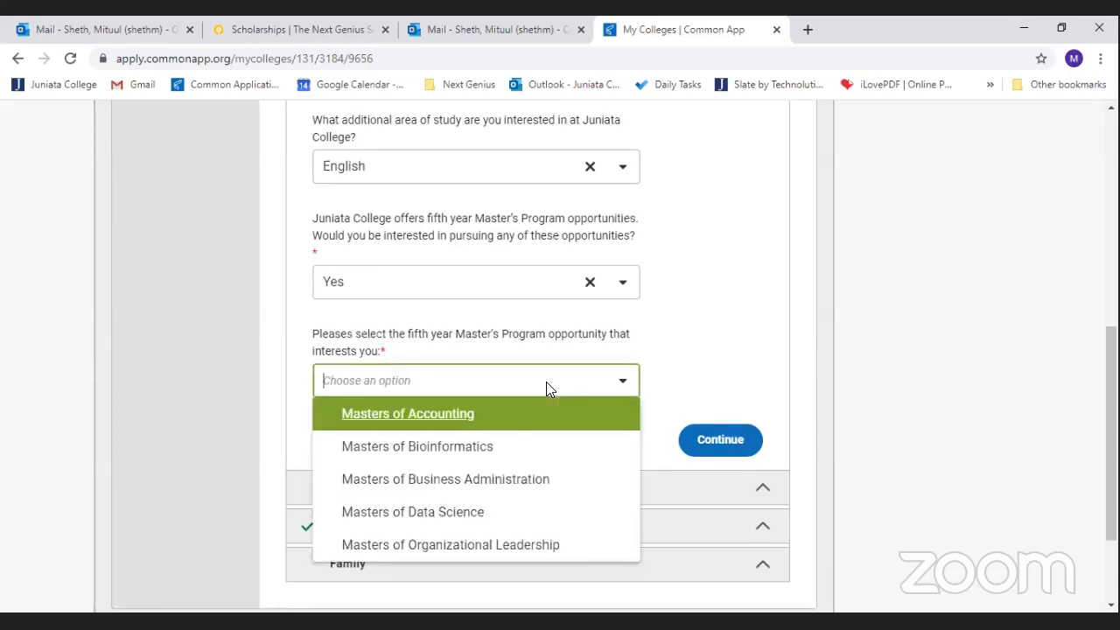
pyautogui.scroll(-1, 543, 385)
pyautogui.click(483, 341)
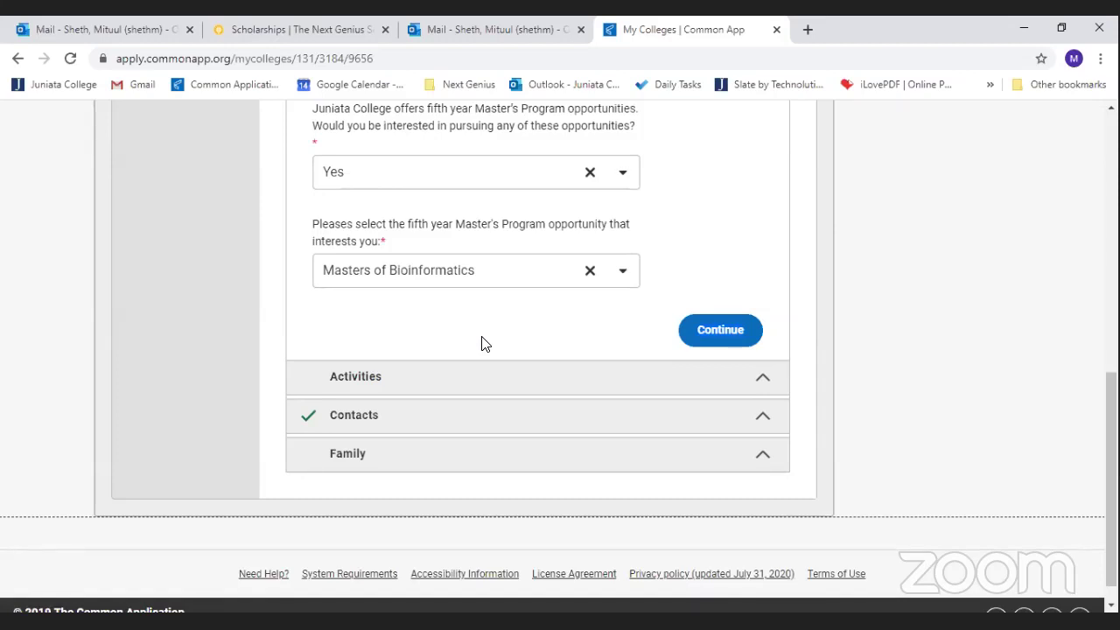
# - Continue from Academics to the Activities questions and review the required question about an extracurricular activity or work experience
pyautogui.click(711, 331)
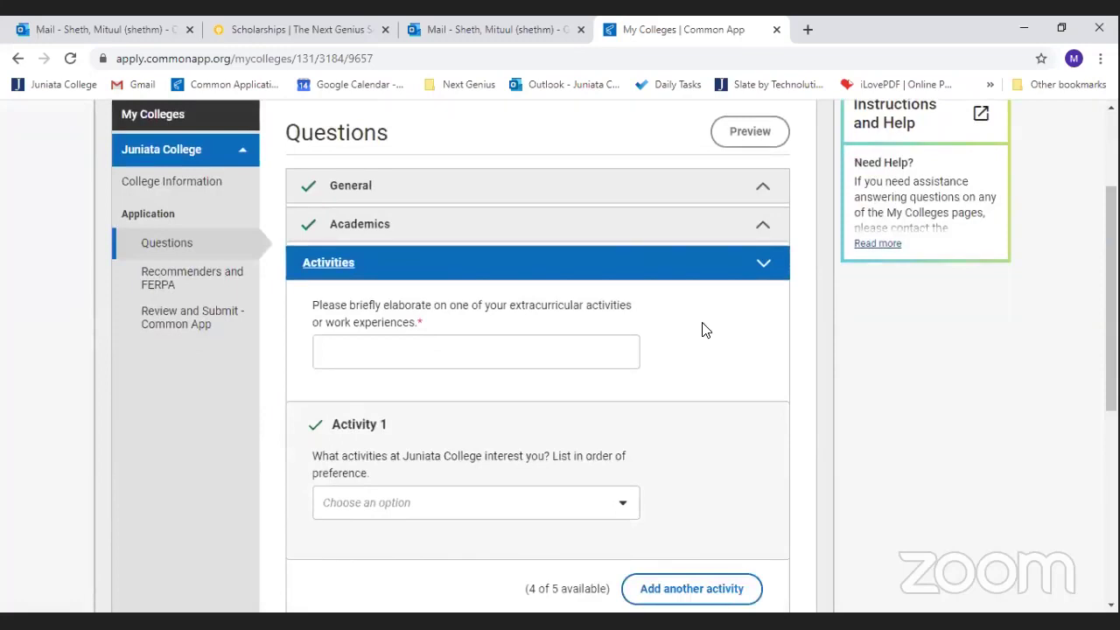
pyautogui.scroll(-1, 702, 328)
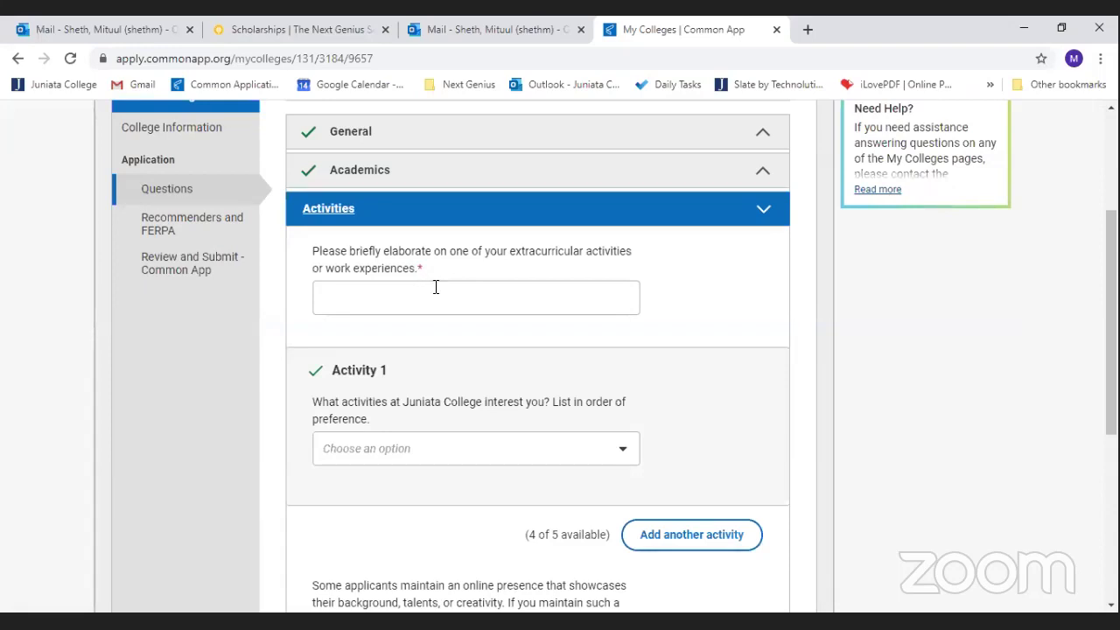
pyautogui.click(445, 295)
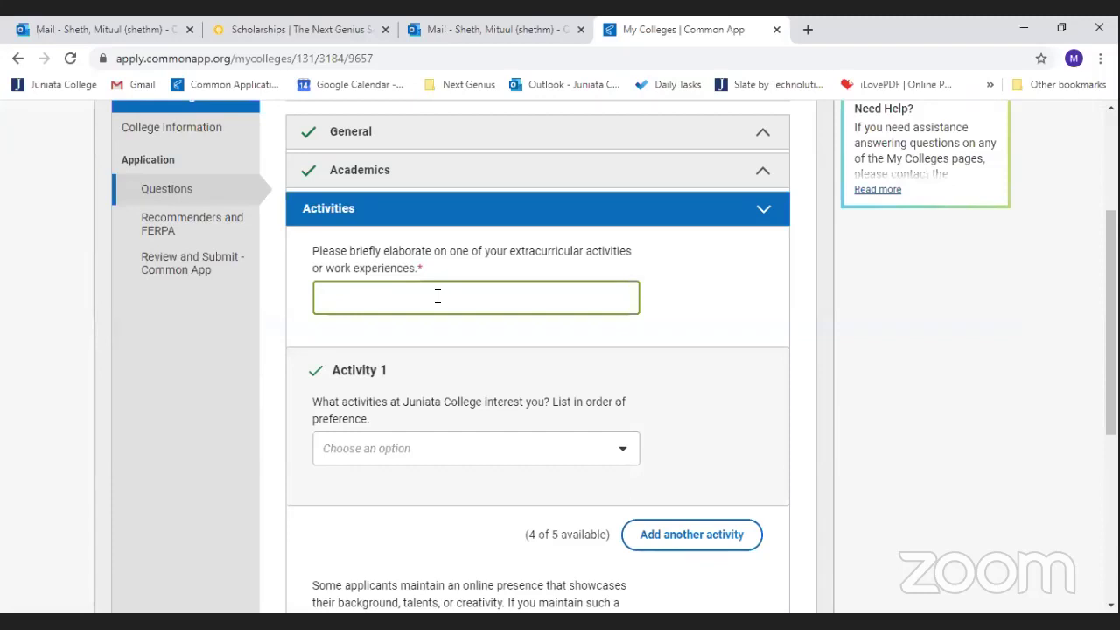
pyautogui.scroll(-4, 449, 325)
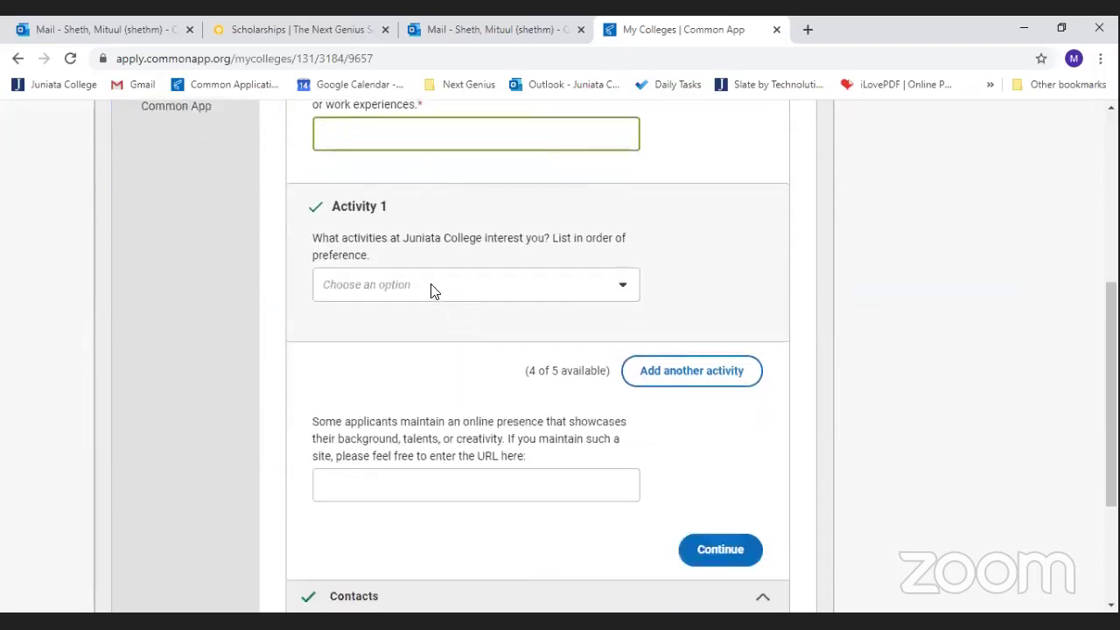
pyautogui.click(432, 288)
pyautogui.scroll(1, 471, 179)
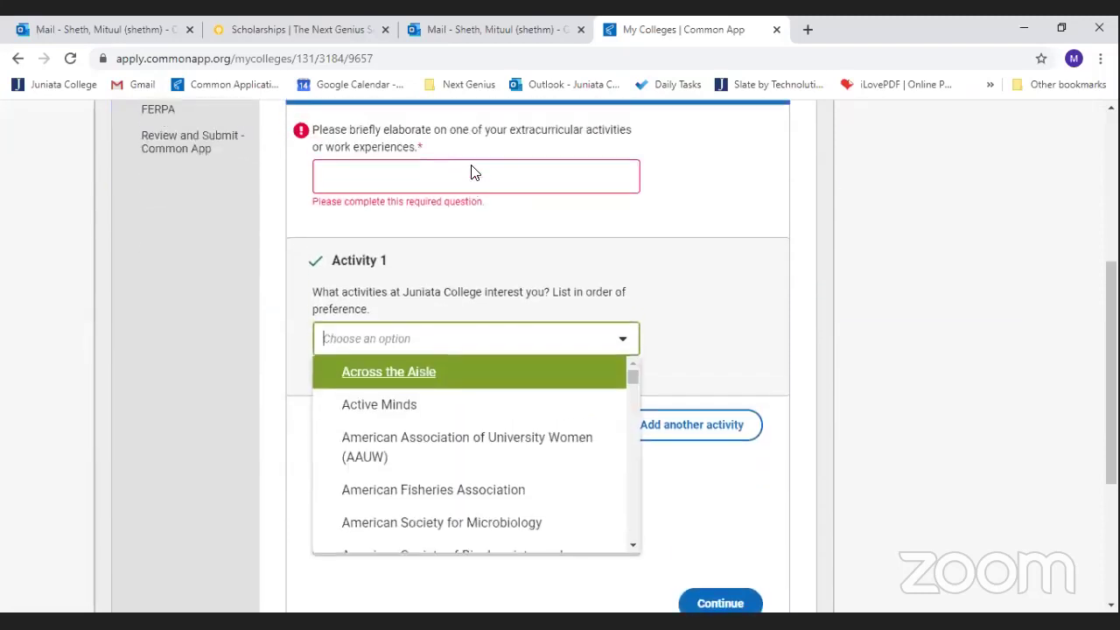
pyautogui.click(472, 173)
pyautogui.scroll(-1, 473, 175)
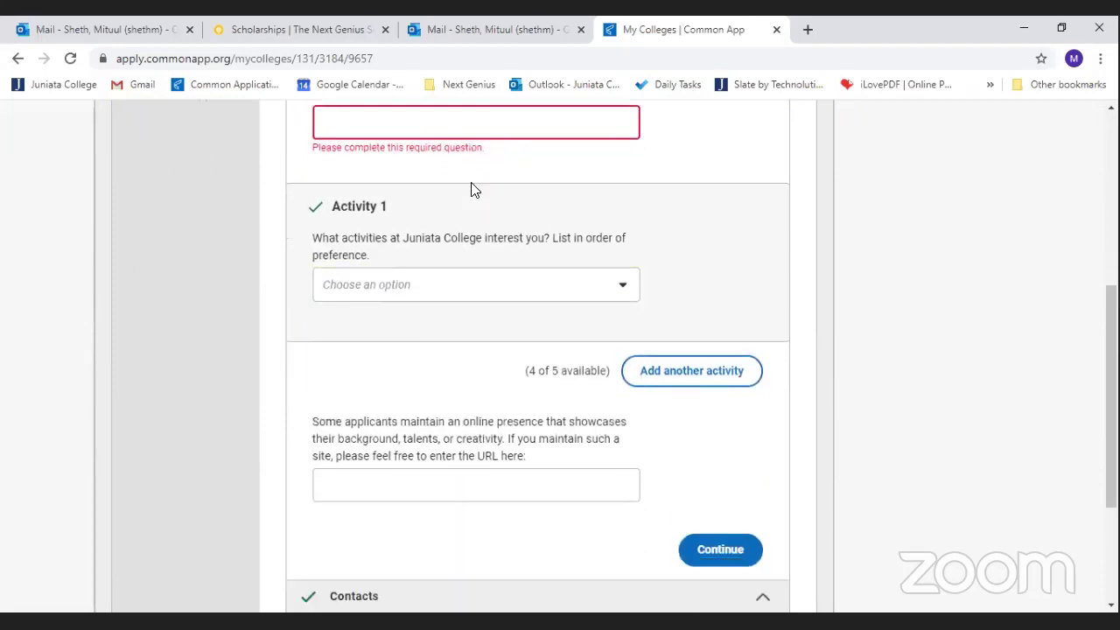
pyautogui.click(382, 289)
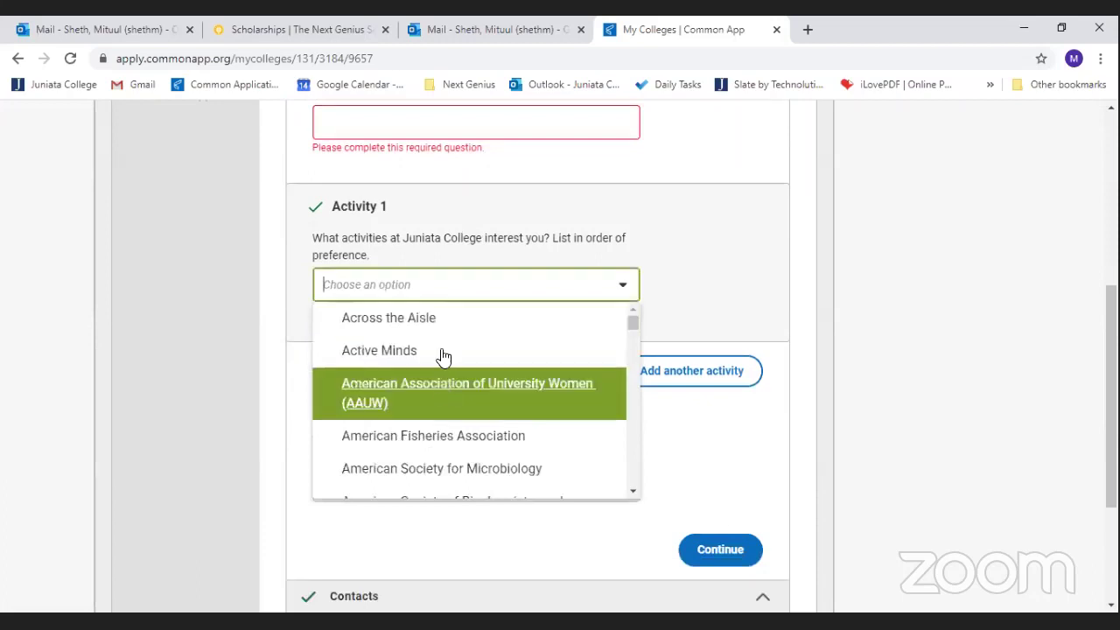
pyautogui.click(347, 253)
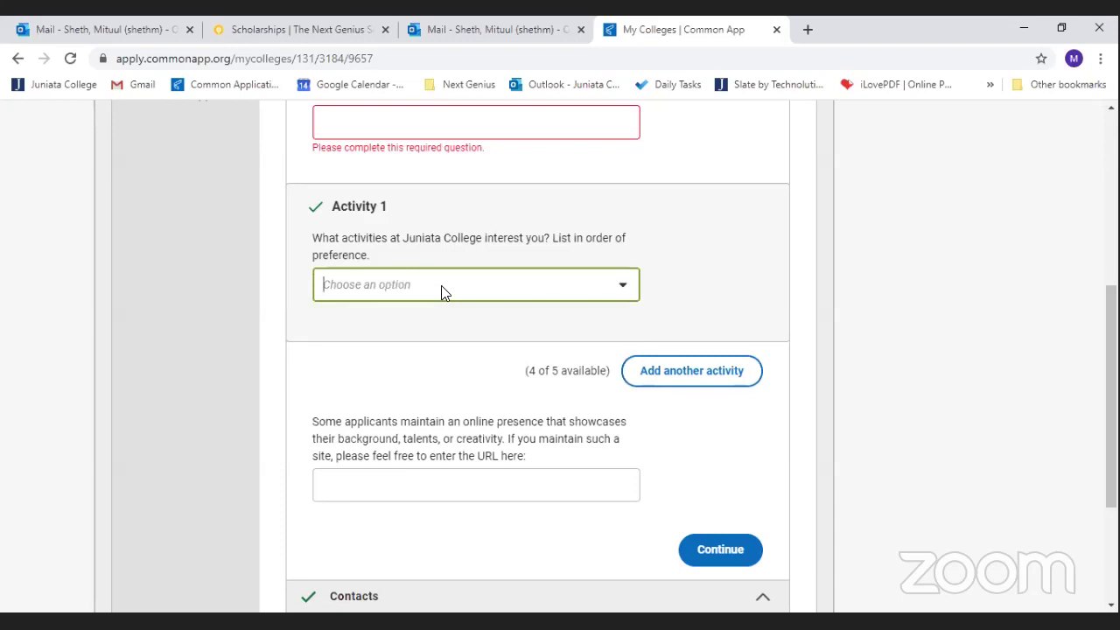
# - Select Dance Ensemble as Activity 1 for the Juniata College activities of interest
pyautogui.click(555, 287)
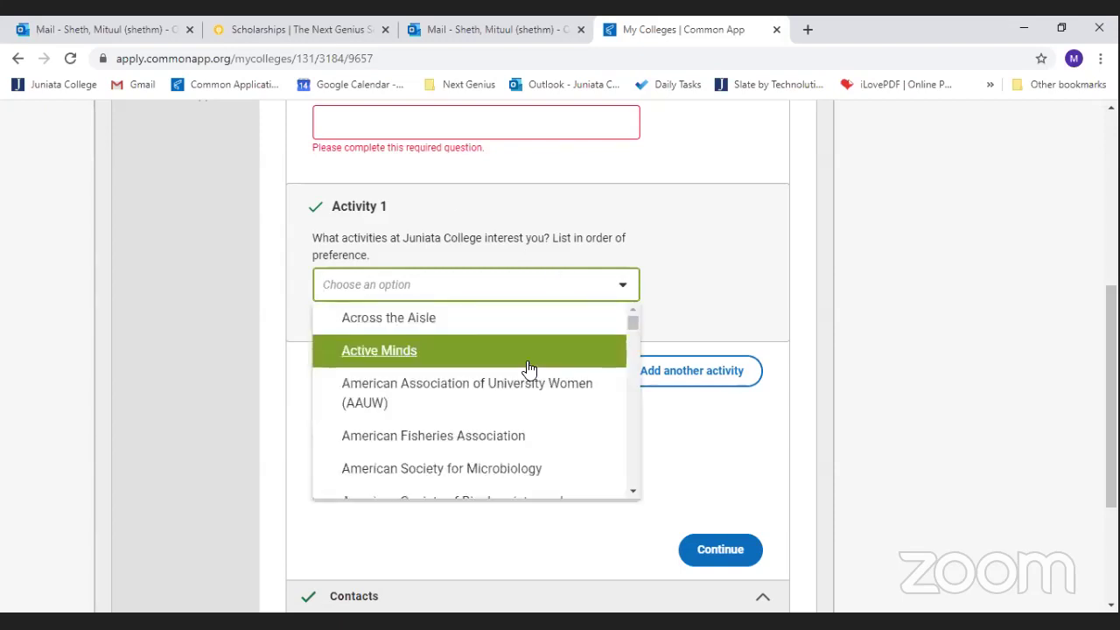
pyautogui.scroll(-4, 525, 385)
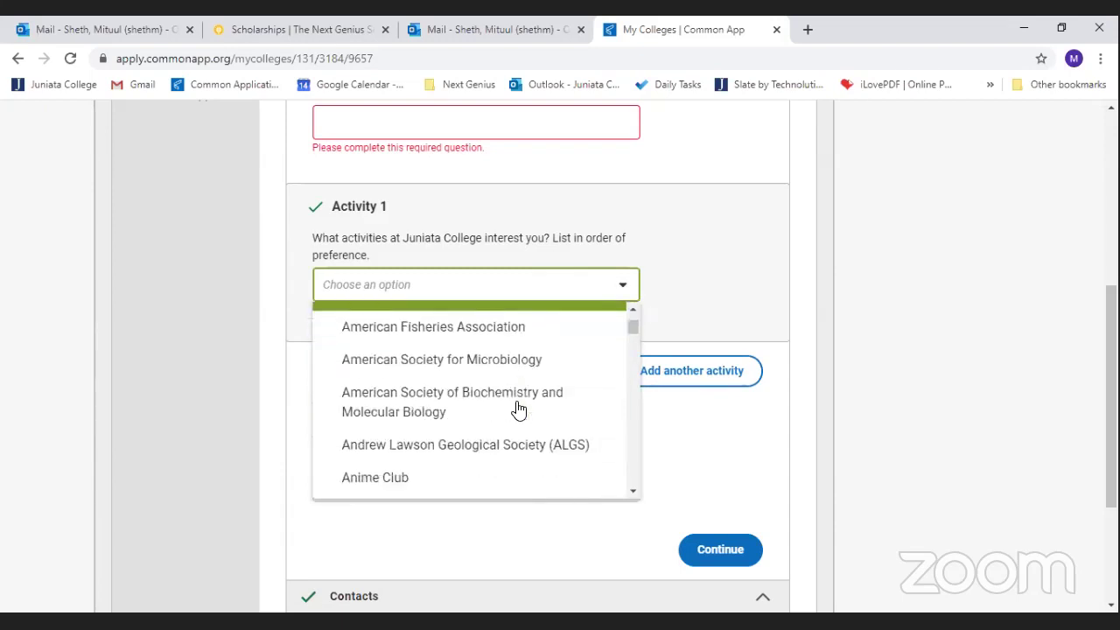
pyautogui.scroll(-5, 514, 424)
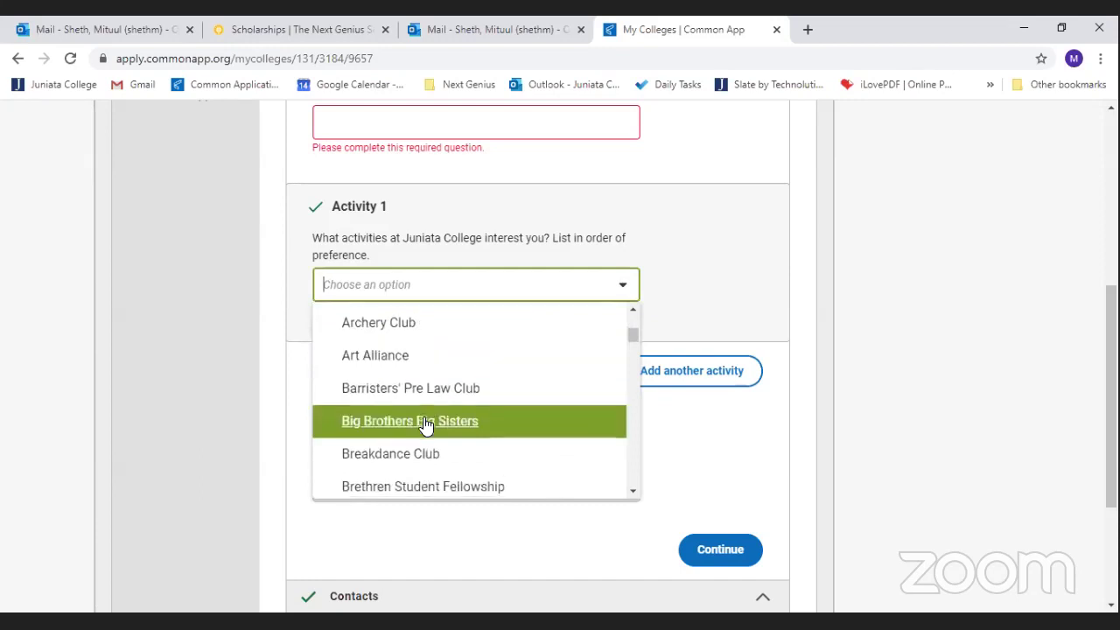
pyautogui.scroll(-3, 427, 424)
pyautogui.scroll(-6, 429, 418)
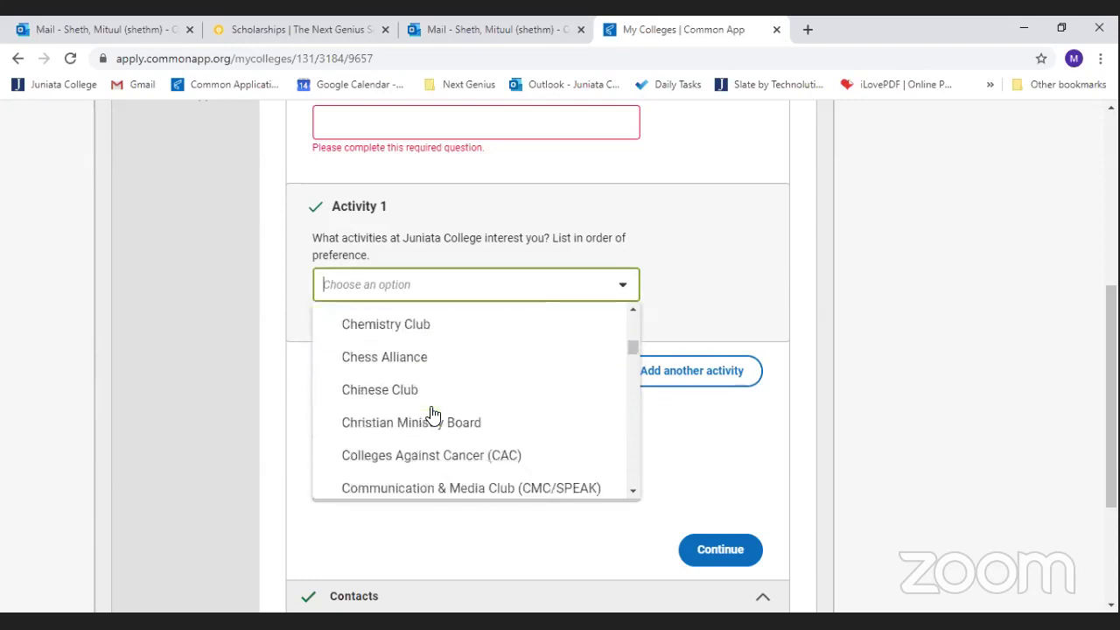
pyautogui.scroll(1, 465, 423)
pyautogui.scroll(-2, 542, 445)
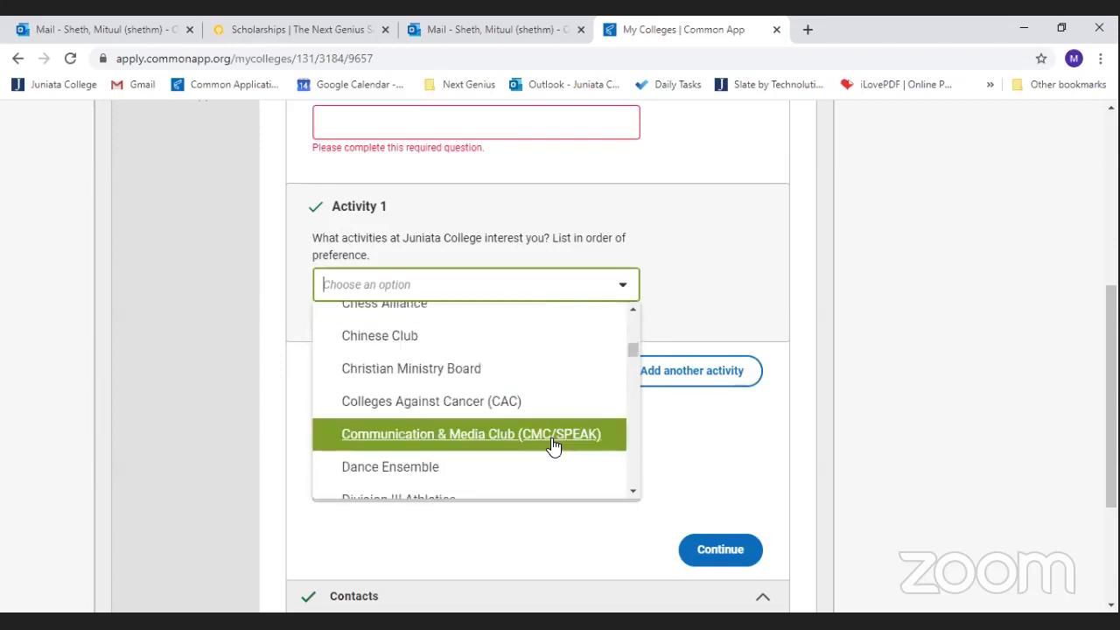
pyautogui.scroll(-3, 551, 446)
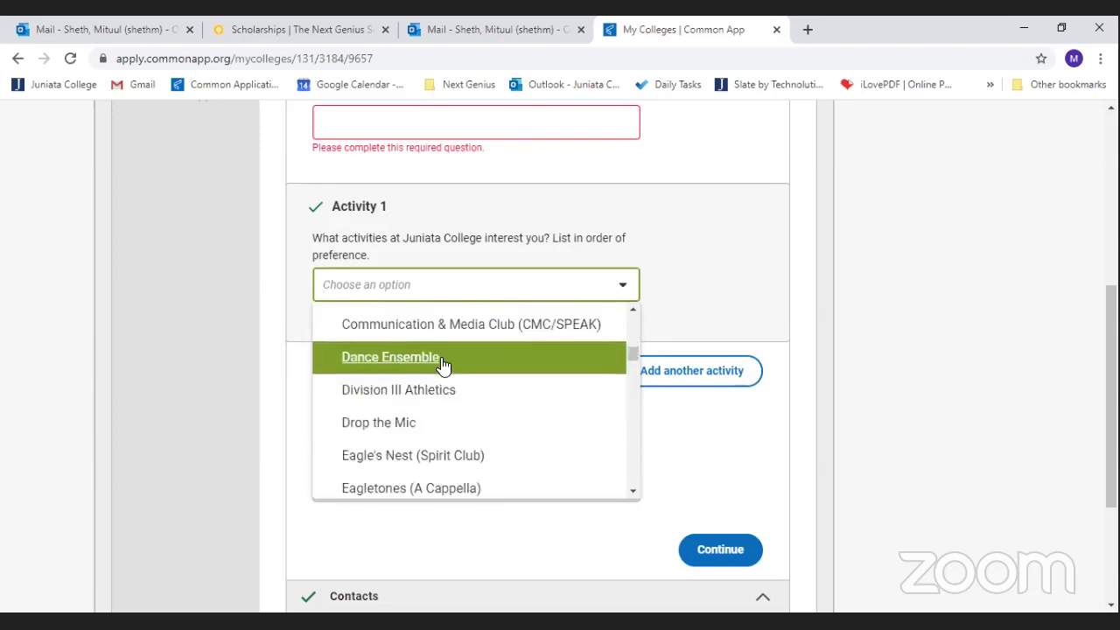
pyautogui.click(443, 362)
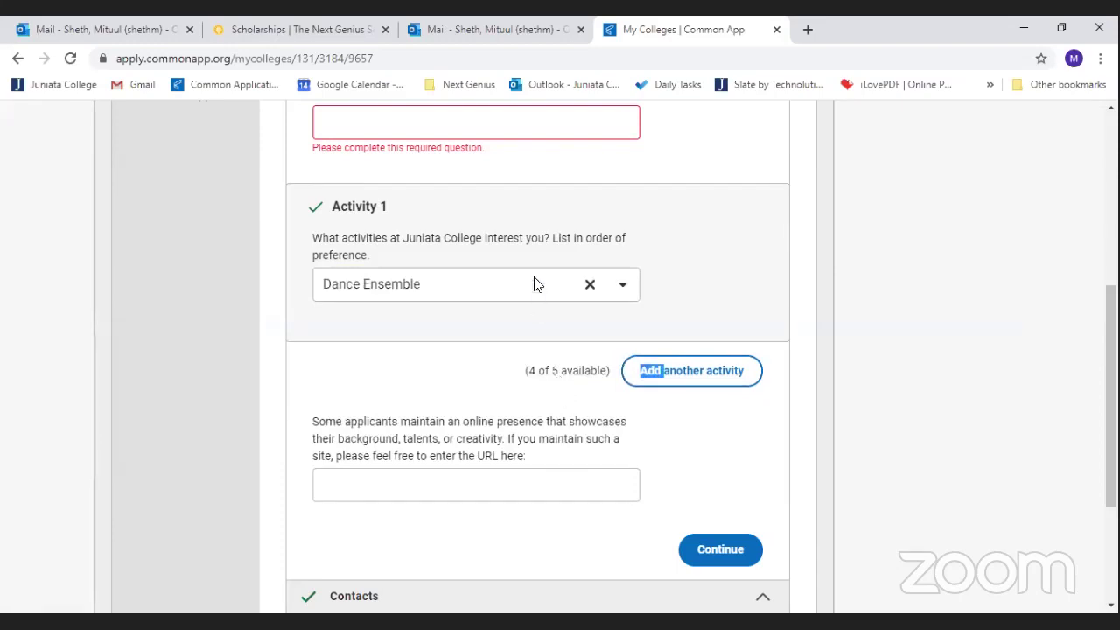
# - Review the rest of the Activities section, including the optional online presence URL question, and continue to the Contacts questions
pyautogui.scroll(-2, 537, 285)
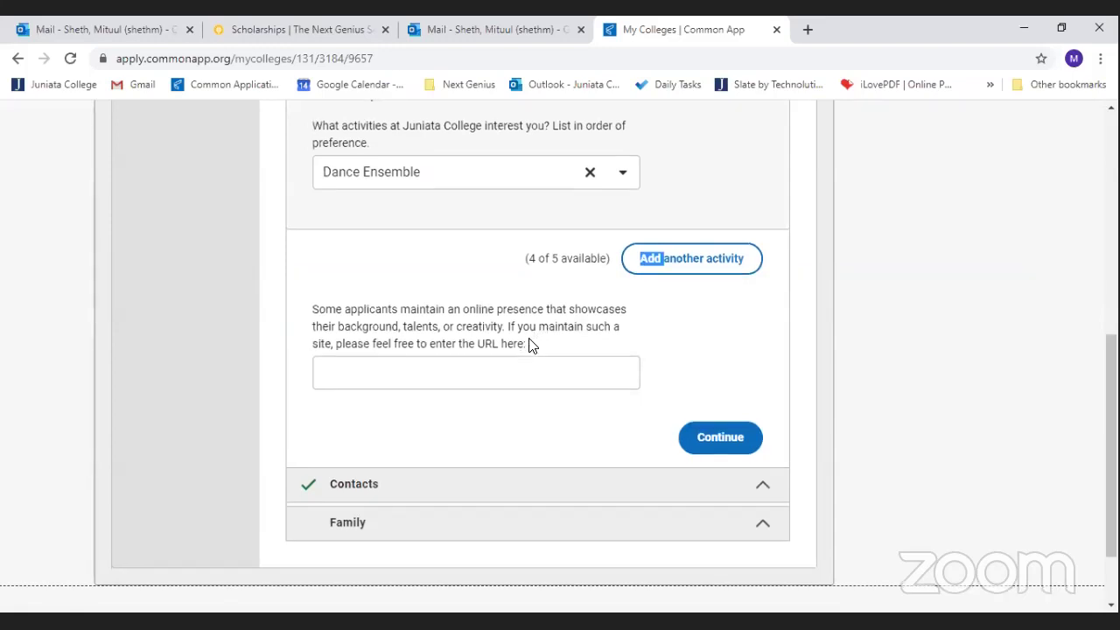
pyautogui.scroll(-1, 531, 345)
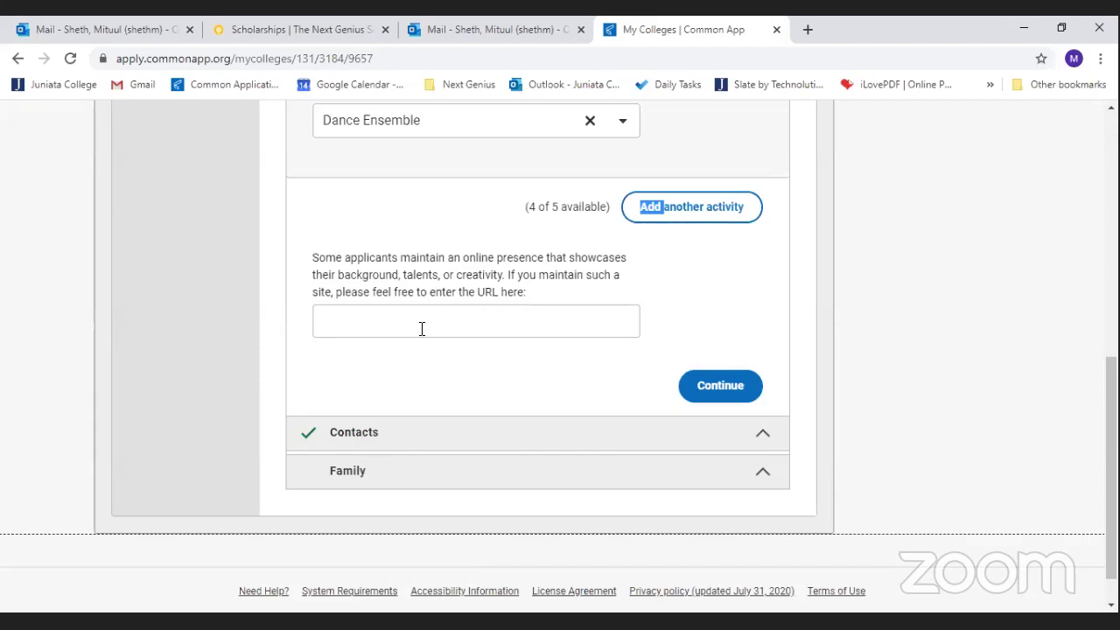
pyautogui.scroll(-1, 422, 328)
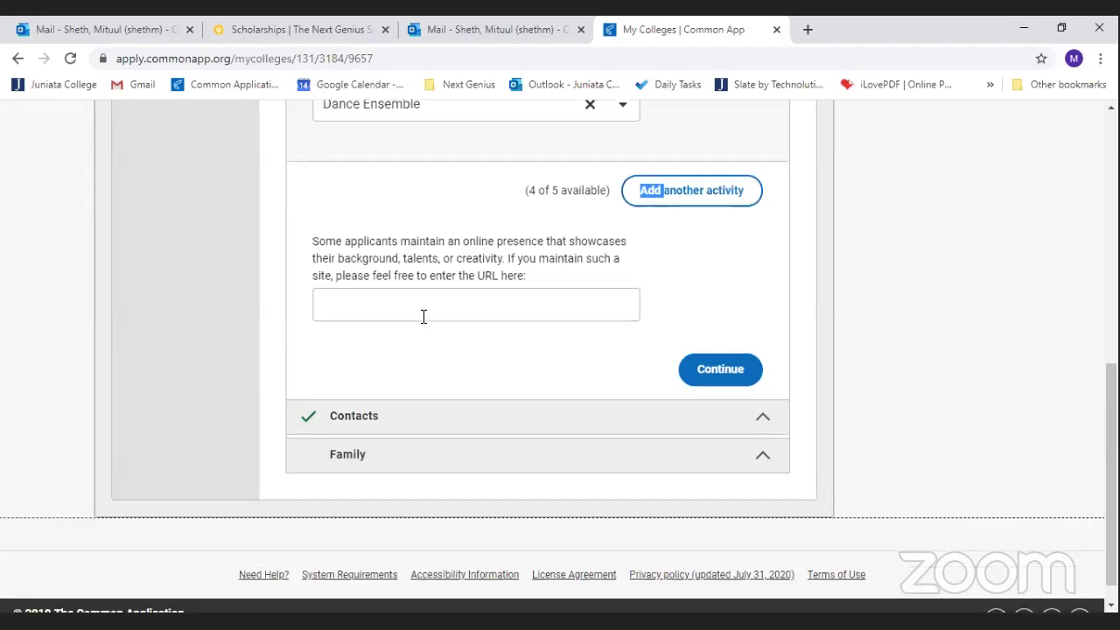
pyautogui.scroll(3, 423, 324)
pyautogui.scroll(1, 423, 316)
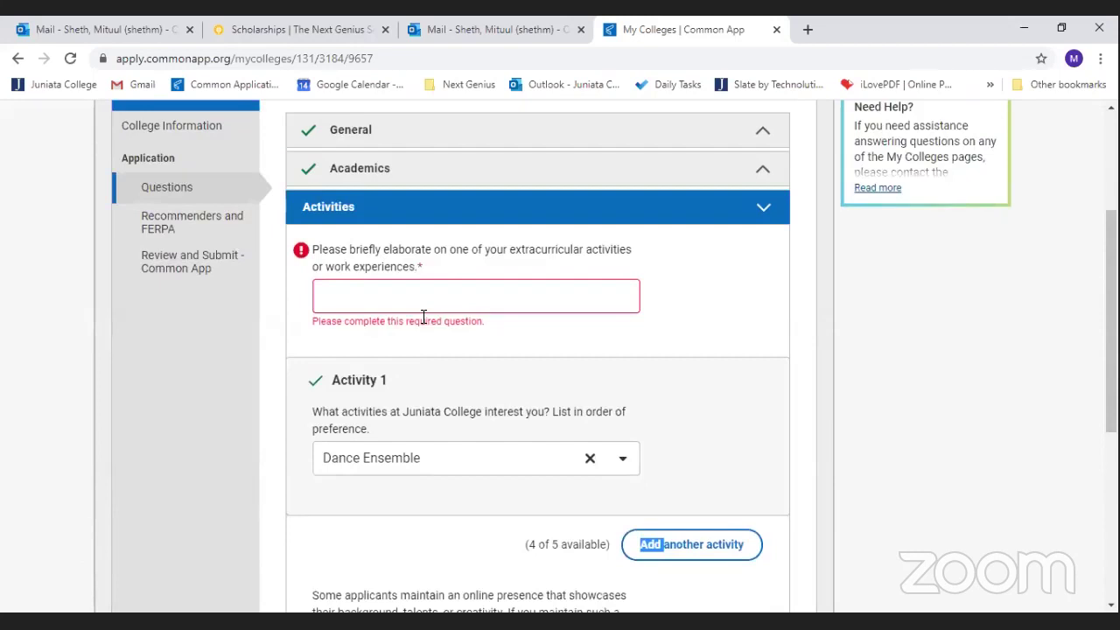
pyautogui.scroll(-4, 423, 316)
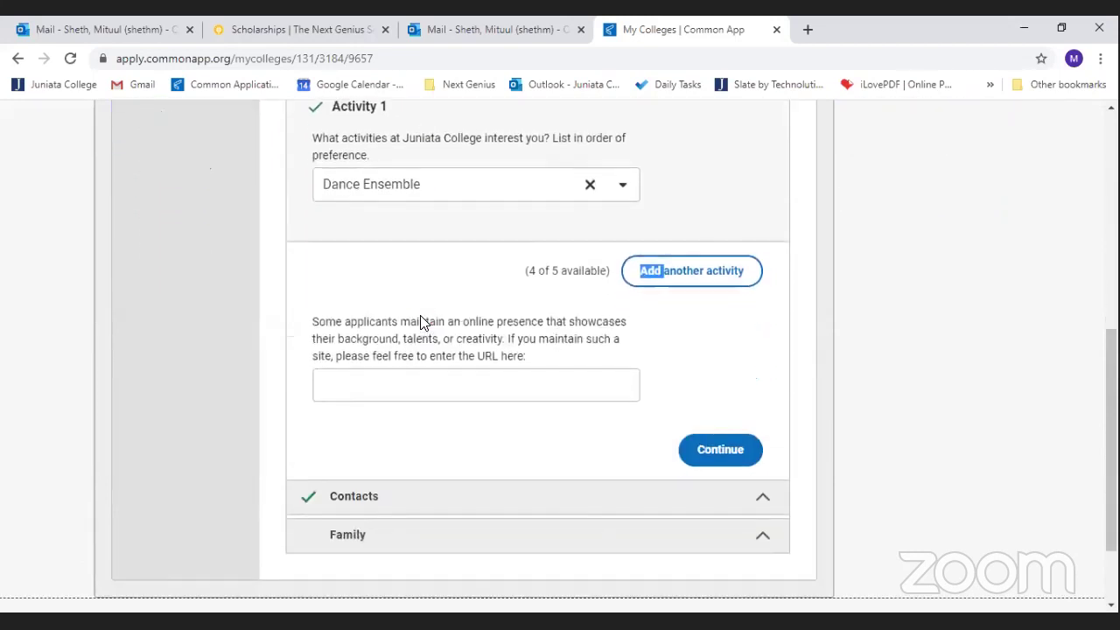
pyautogui.click(705, 348)
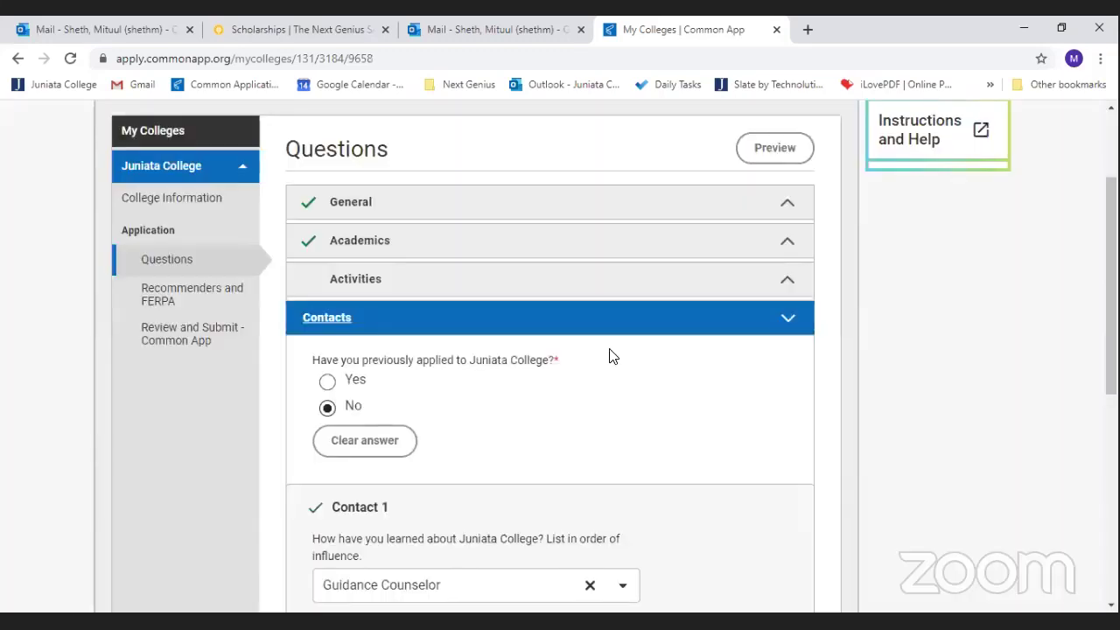
# - Examine the previous-application question and the answer options for how the applicant learned about Juniata College under Contact 1
pyautogui.scroll(-3, 610, 355)
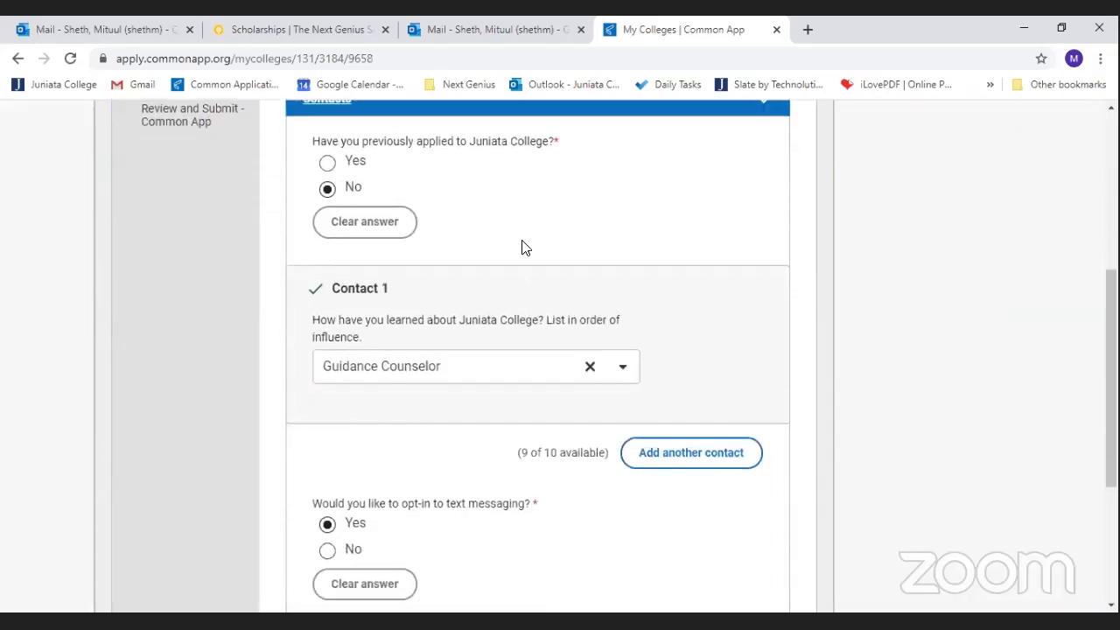
pyautogui.scroll(1, 525, 244)
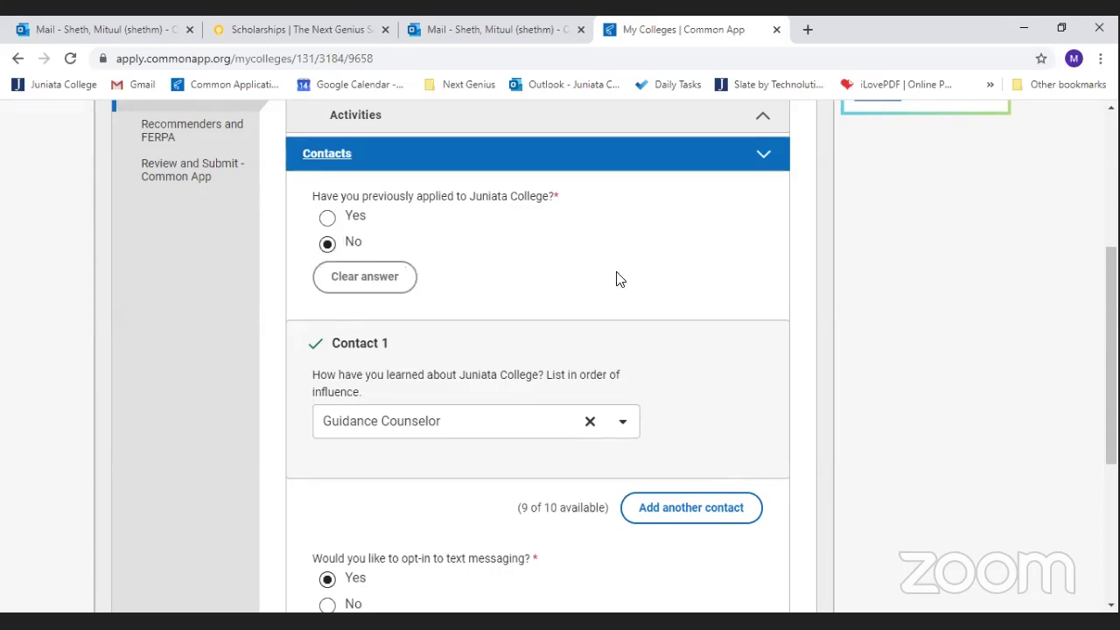
pyautogui.scroll(-2, 615, 279)
pyautogui.scroll(-1, 616, 280)
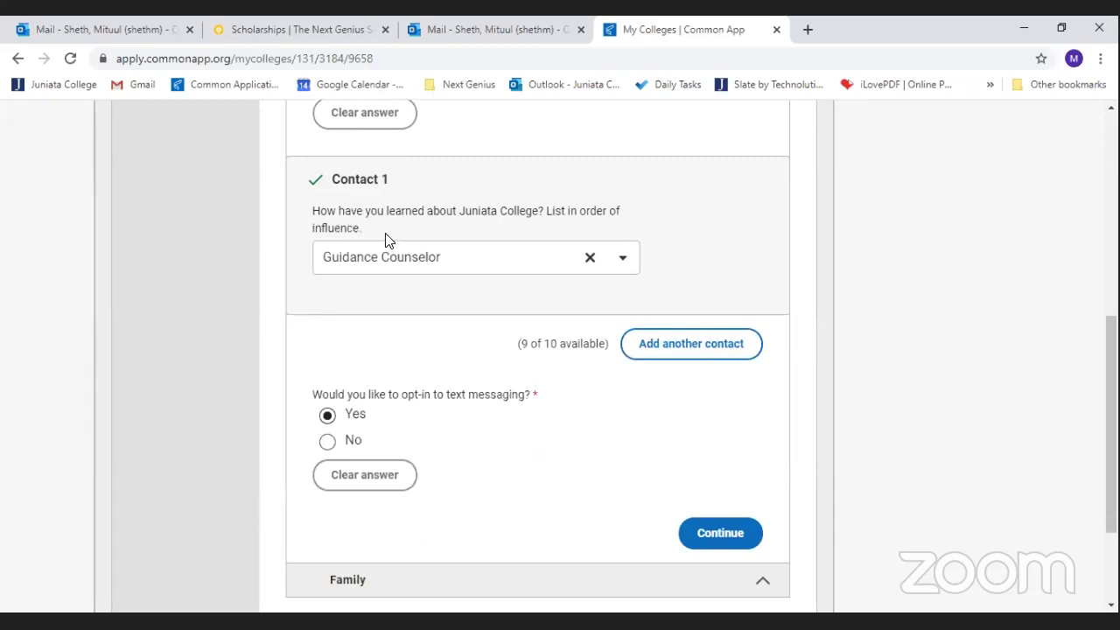
pyautogui.click(611, 259)
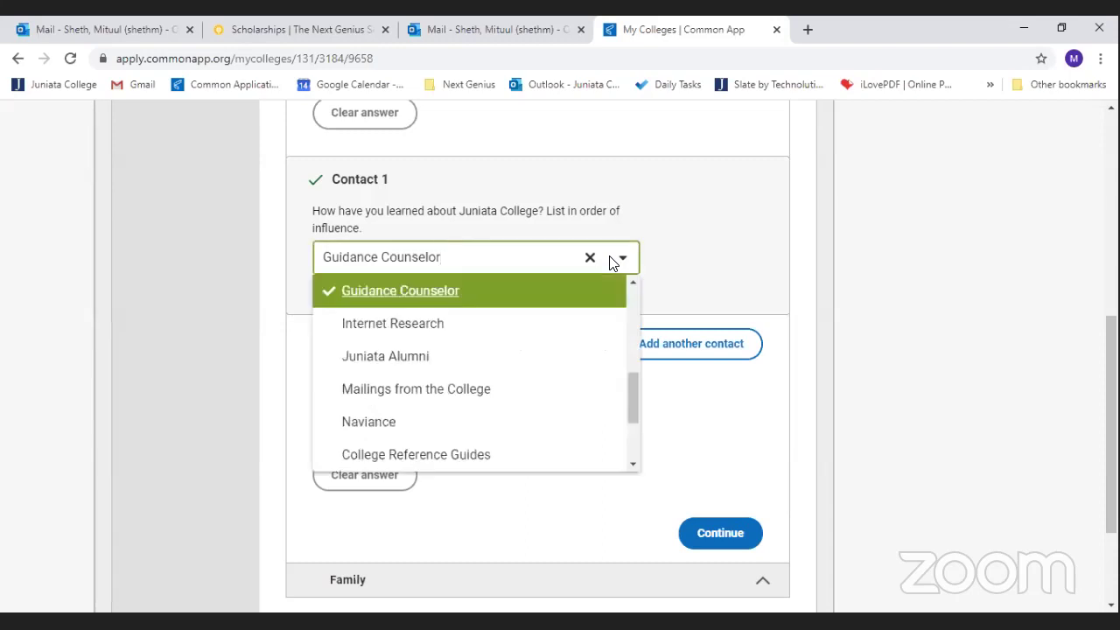
pyautogui.moveTo(630, 398); pyautogui.dragTo(630, 395)
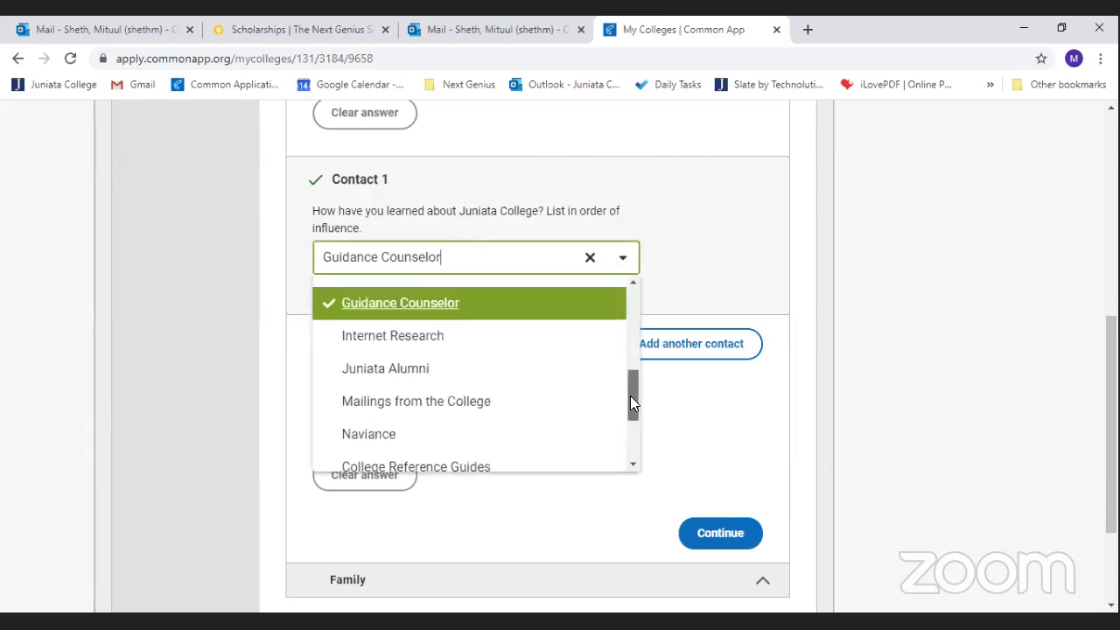
pyautogui.moveTo(633, 402); pyautogui.dragTo(632, 389)
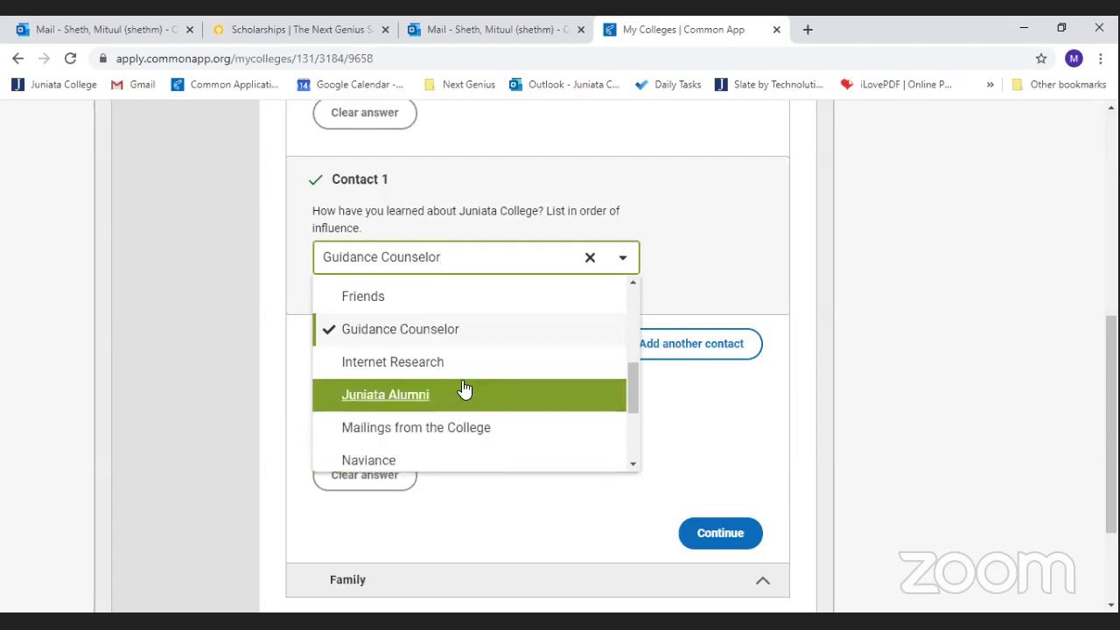
pyautogui.scroll(3, 454, 396)
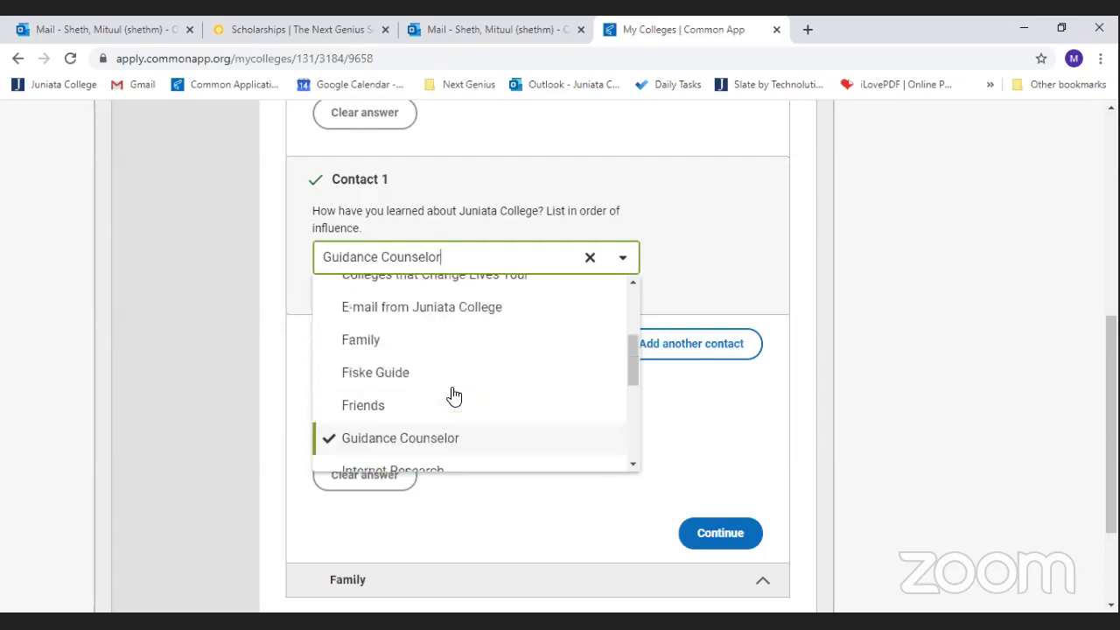
pyautogui.click(710, 301)
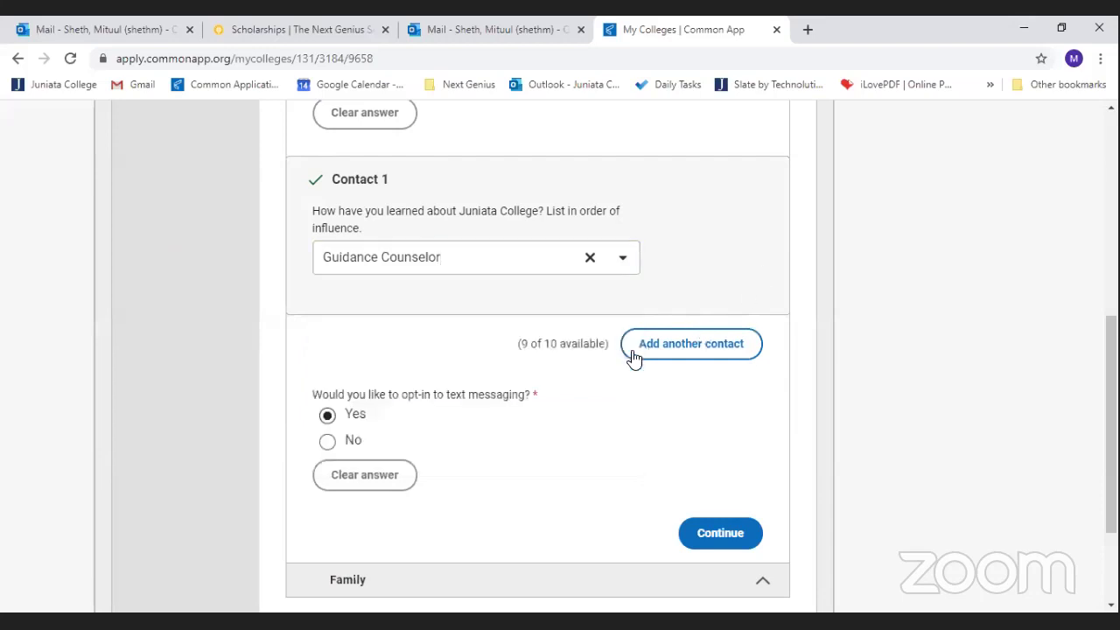
# - Review the text messaging opt-in question in Contacts and continue to the Family questions about relatives and acquaintances
pyautogui.scroll(-2, 634, 359)
pyautogui.scroll(-1, 634, 358)
pyautogui.scroll(1, 635, 359)
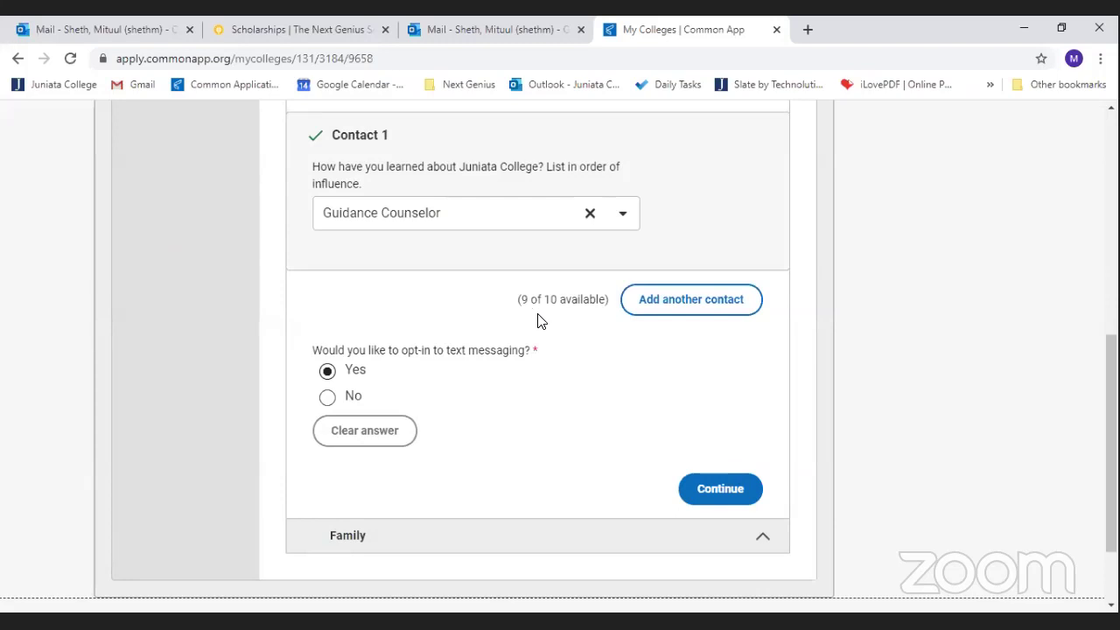
pyautogui.scroll(-1, 550, 324)
pyautogui.scroll(-1, 553, 330)
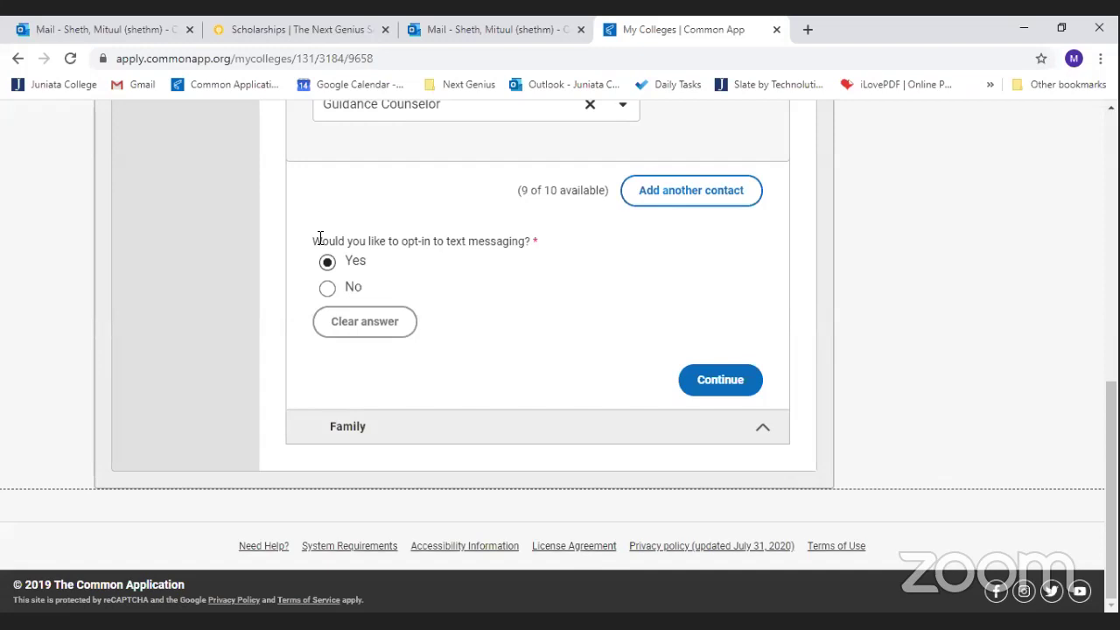
pyautogui.scroll(1, 567, 359)
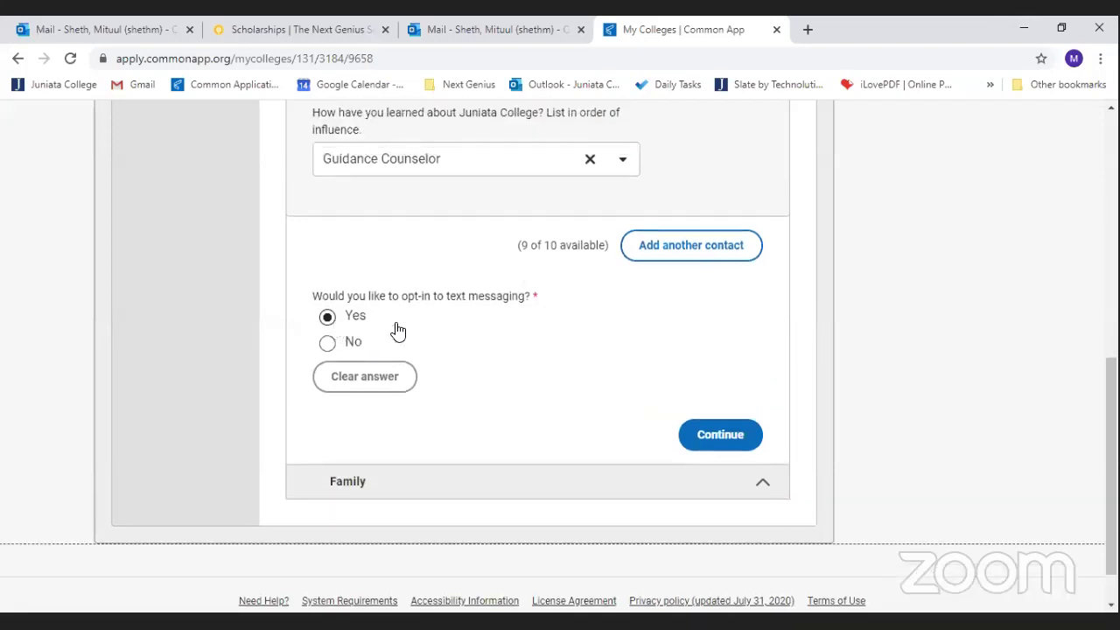
pyautogui.scroll(-1, 670, 350)
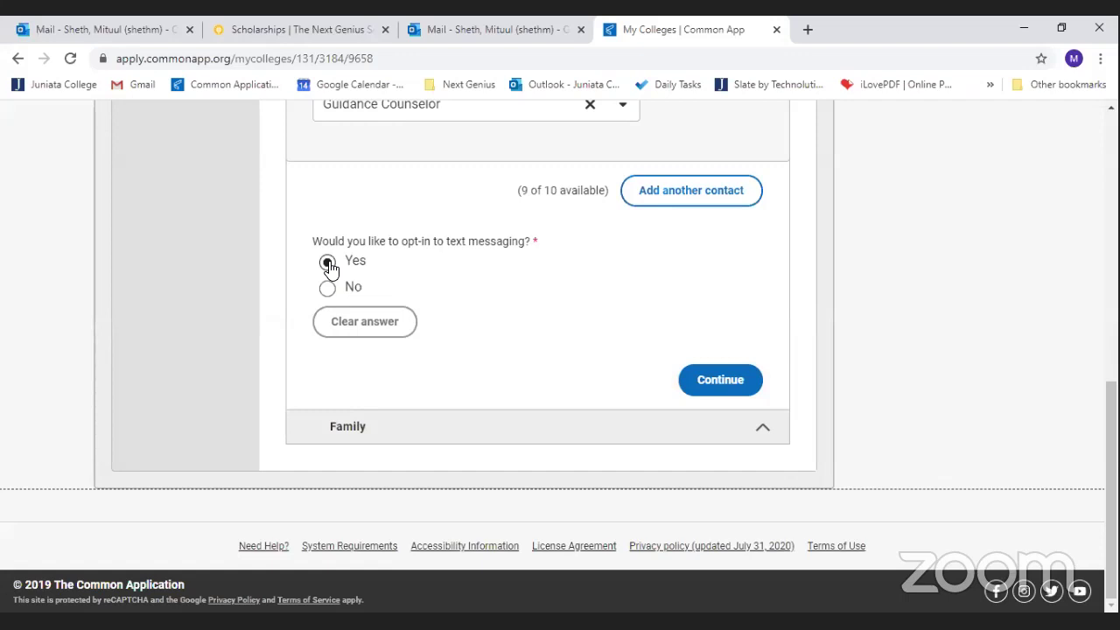
pyautogui.click(718, 379)
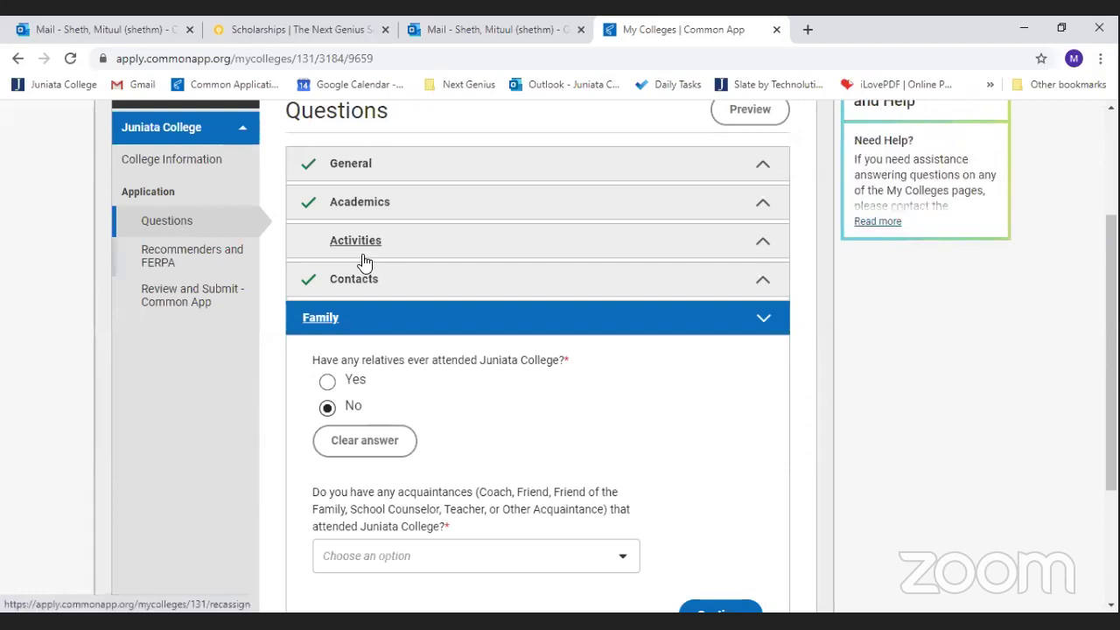
pyautogui.scroll(-1, 391, 312)
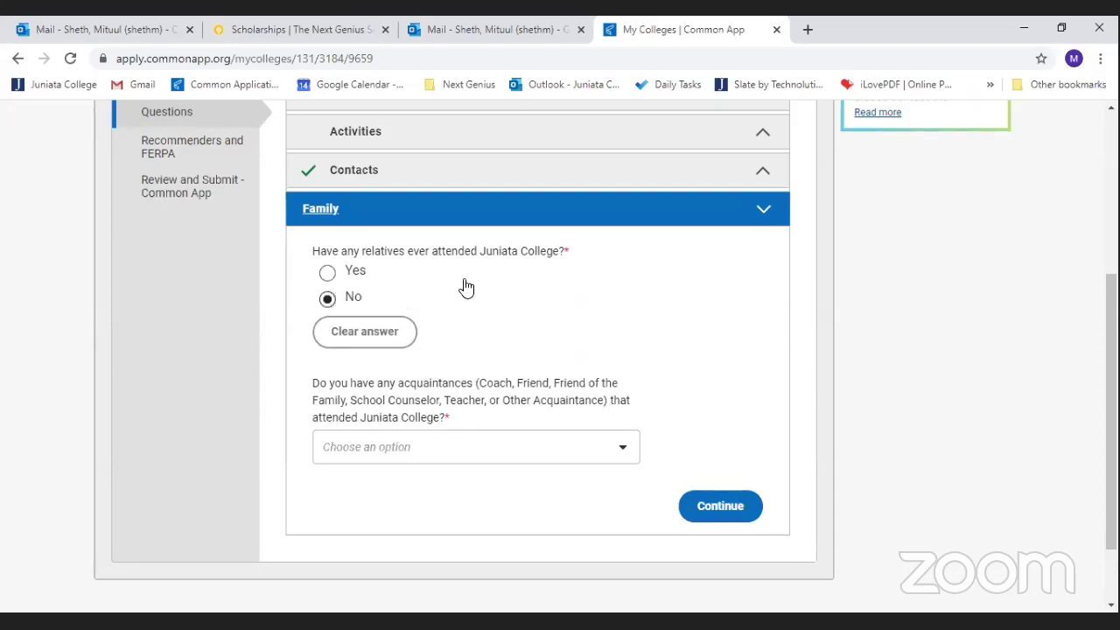
# - Answer the Family question about acquaintances who attended Juniata College with None and continue to Recommenders and FERPA
pyautogui.scroll(-2, 463, 289)
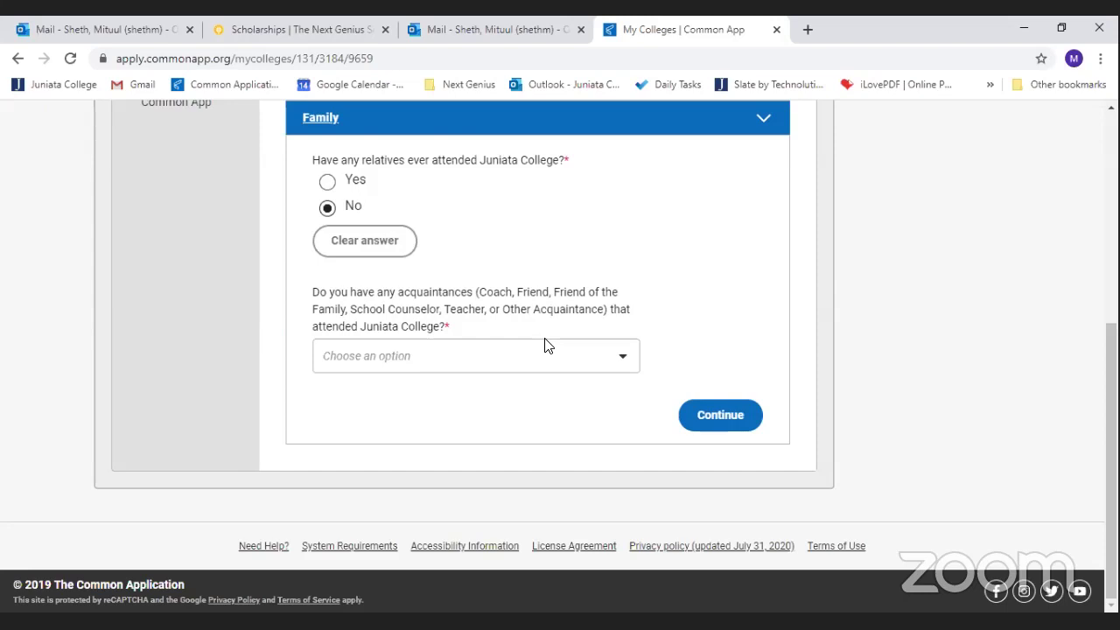
pyautogui.click(574, 366)
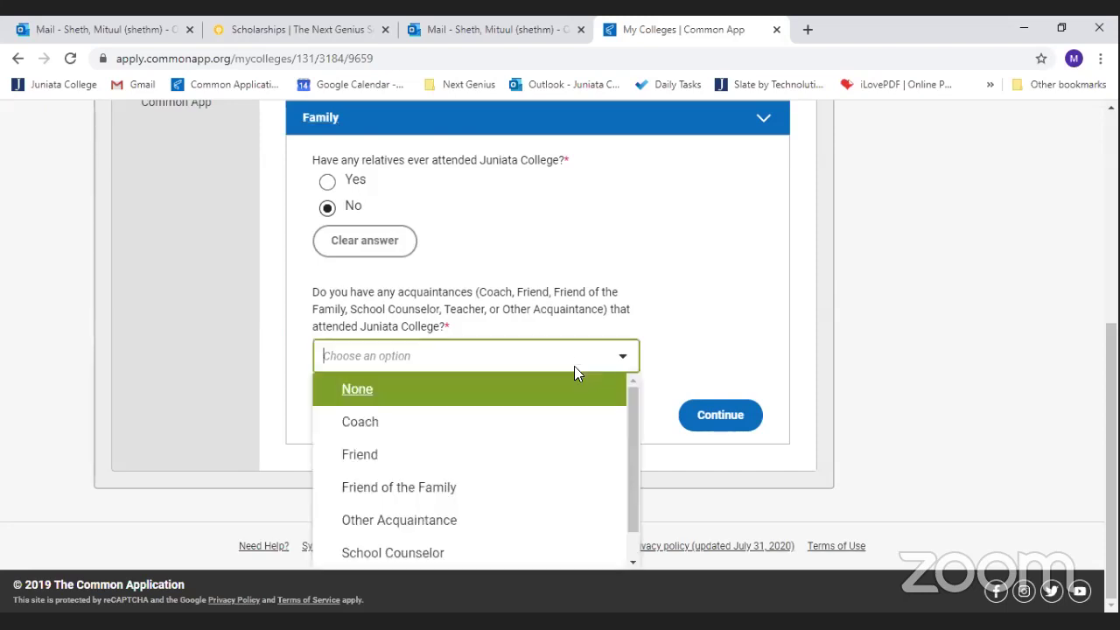
pyautogui.scroll(-1, 506, 442)
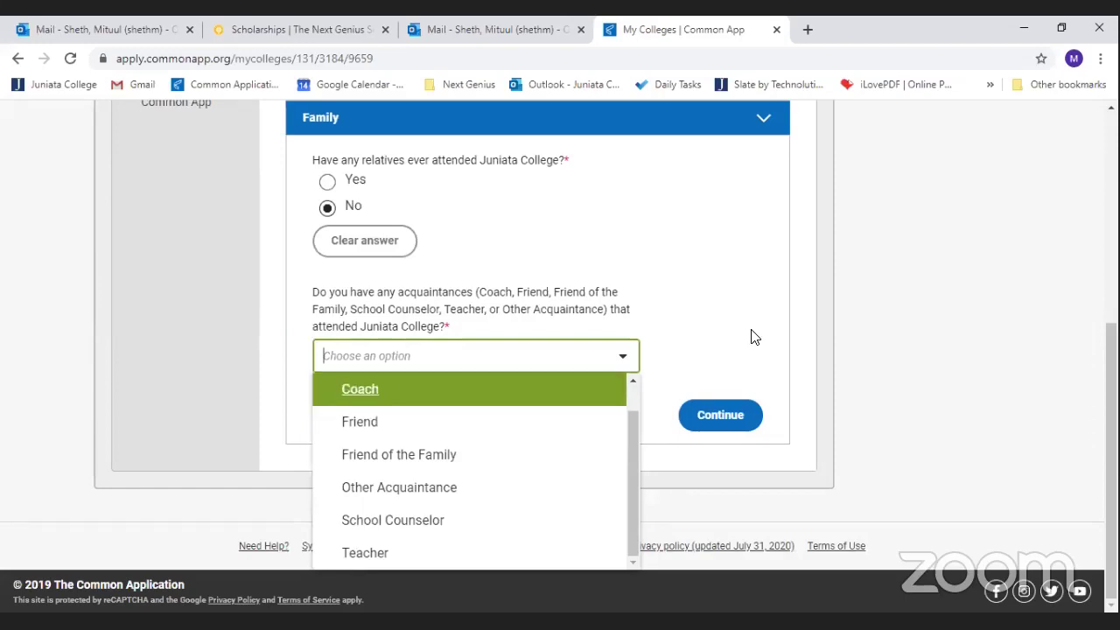
pyautogui.scroll(1, 533, 404)
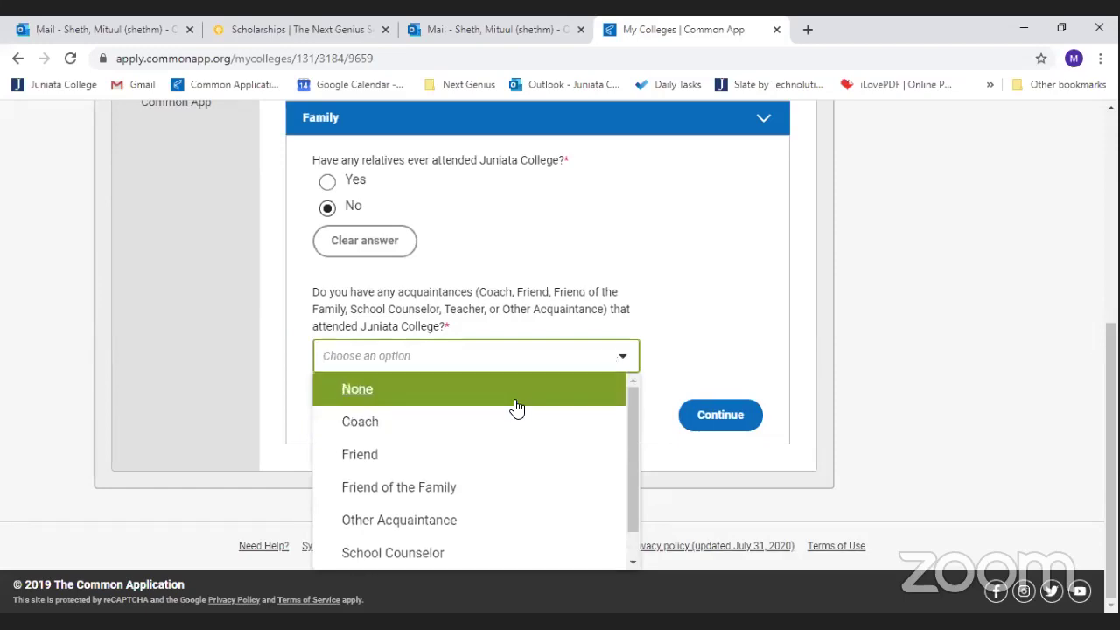
pyautogui.click(513, 400)
pyautogui.scroll(1, 725, 349)
pyautogui.scroll(-1, 725, 349)
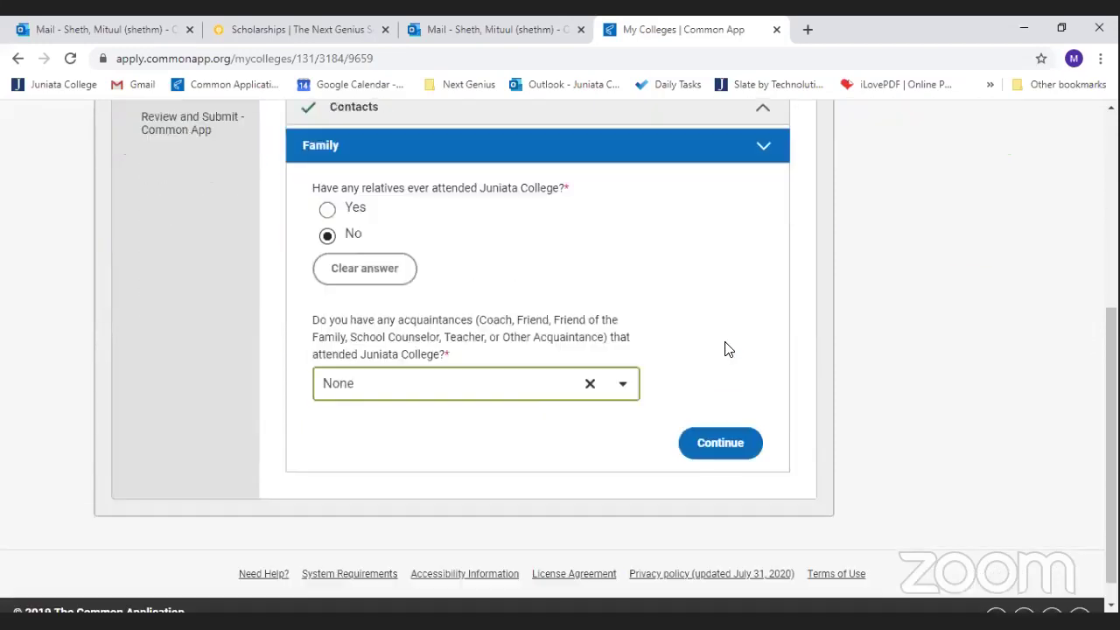
pyautogui.click(723, 402)
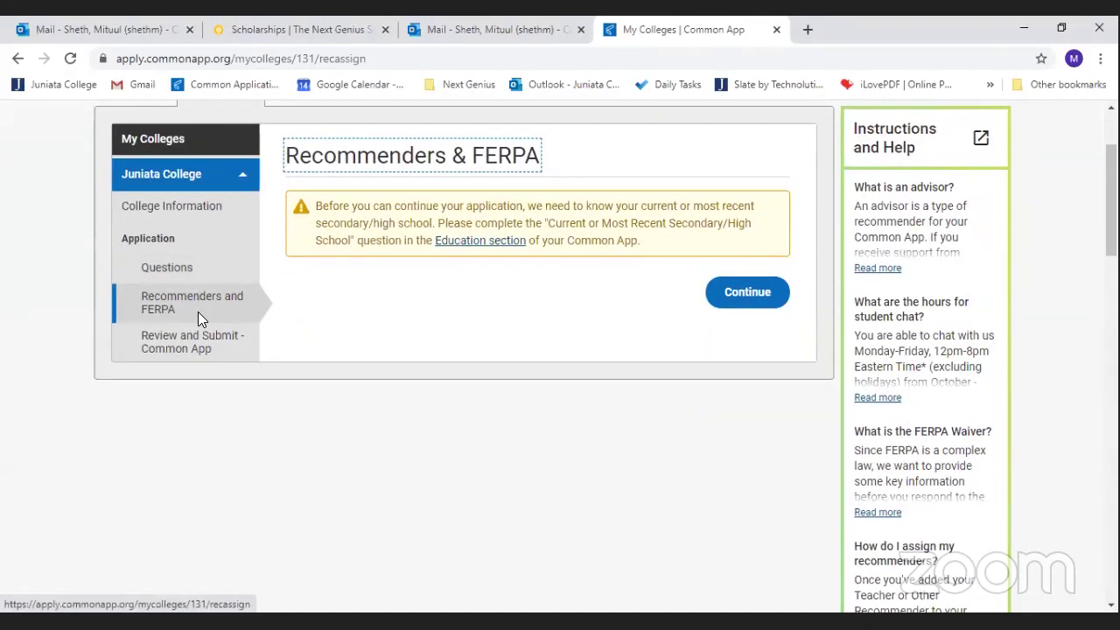
# - Review the Recommenders and FERPA page, and open Review and Submit - Common App to examine the items required before submission
pyautogui.scroll(1, 198, 312)
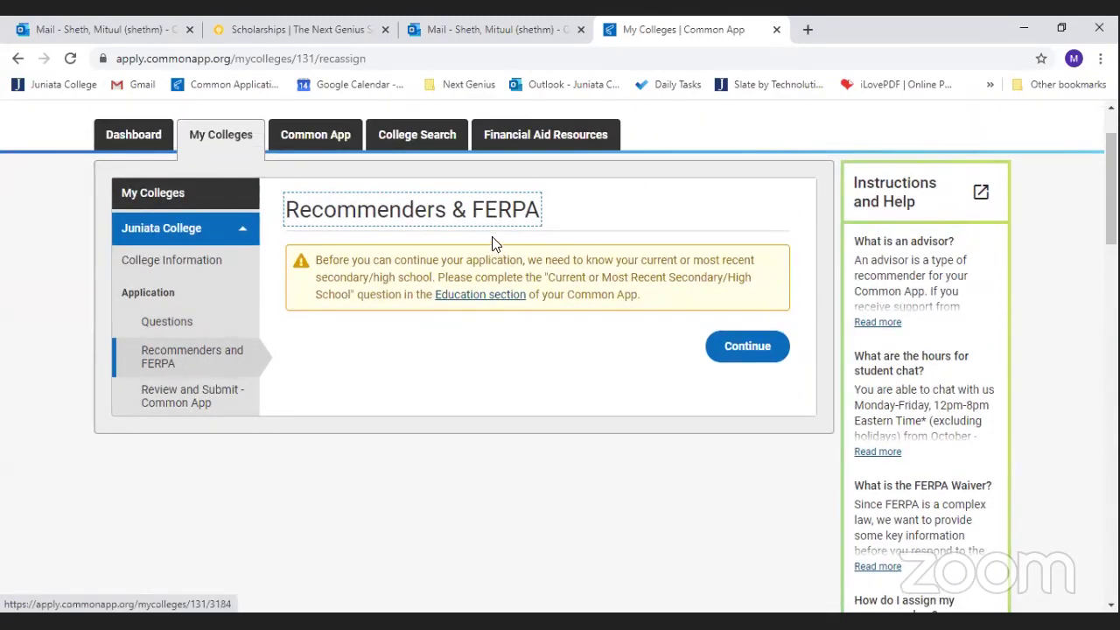
pyautogui.scroll(1, 338, 201)
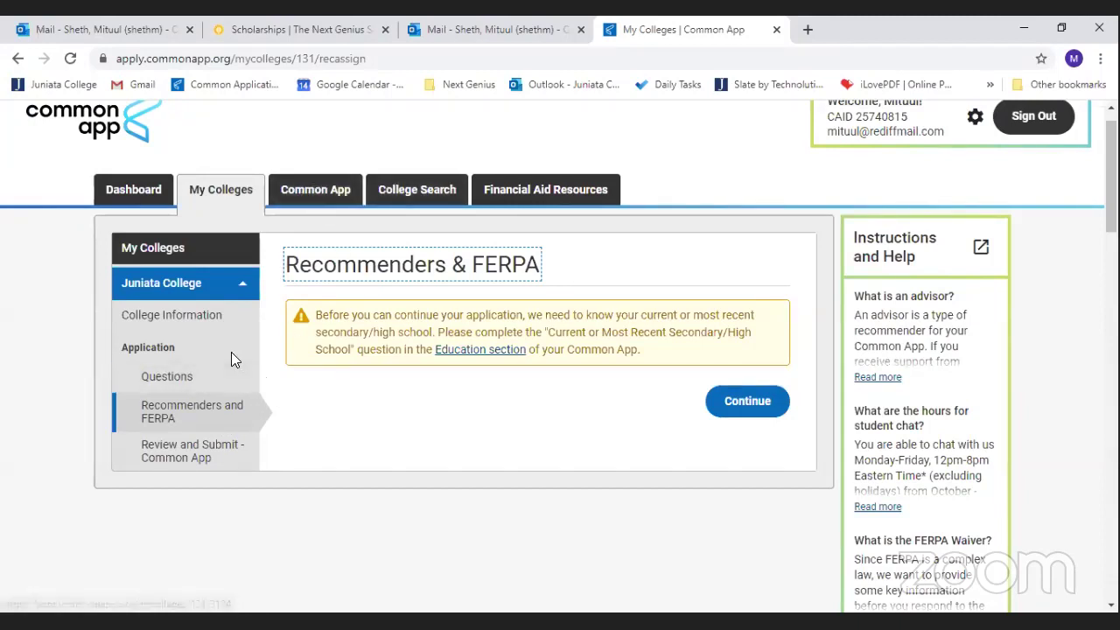
pyautogui.scroll(-1, 347, 395)
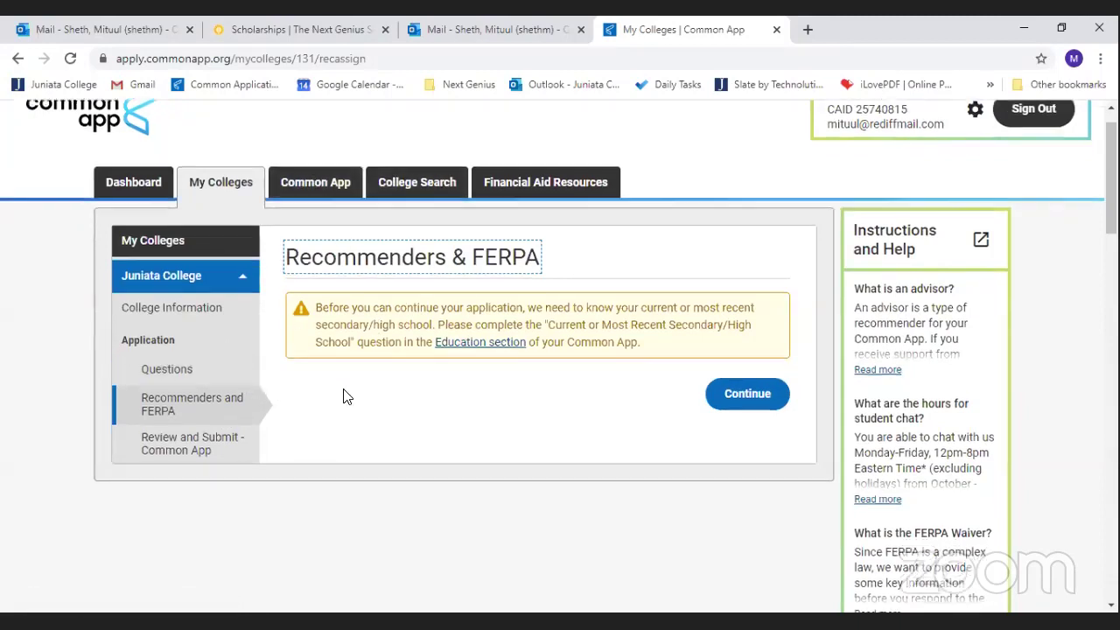
pyautogui.scroll(-1, 347, 396)
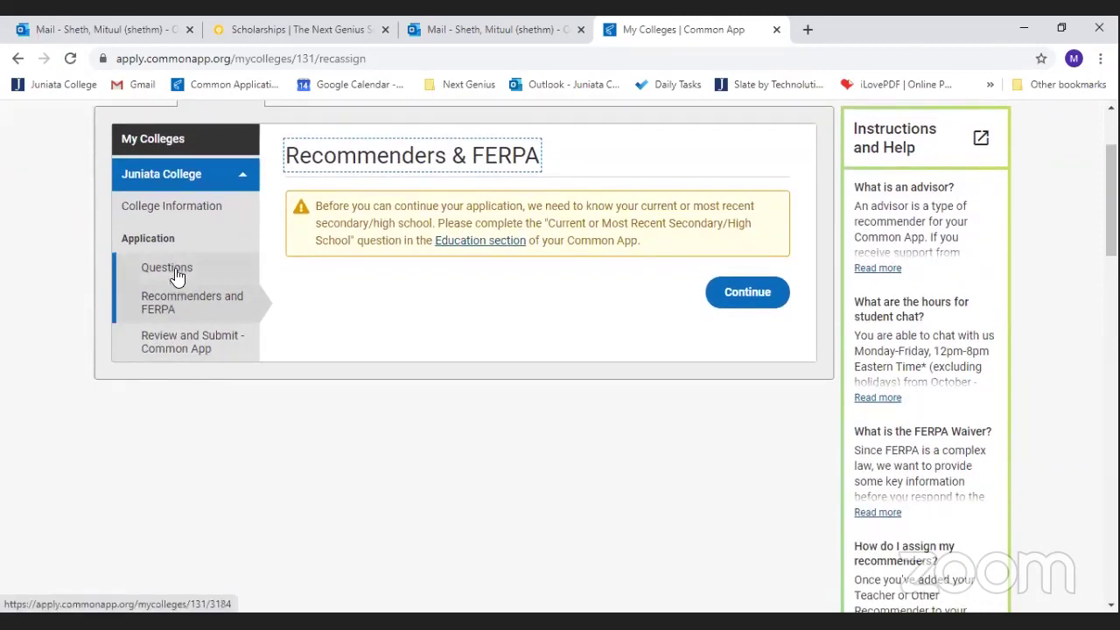
pyautogui.click(180, 342)
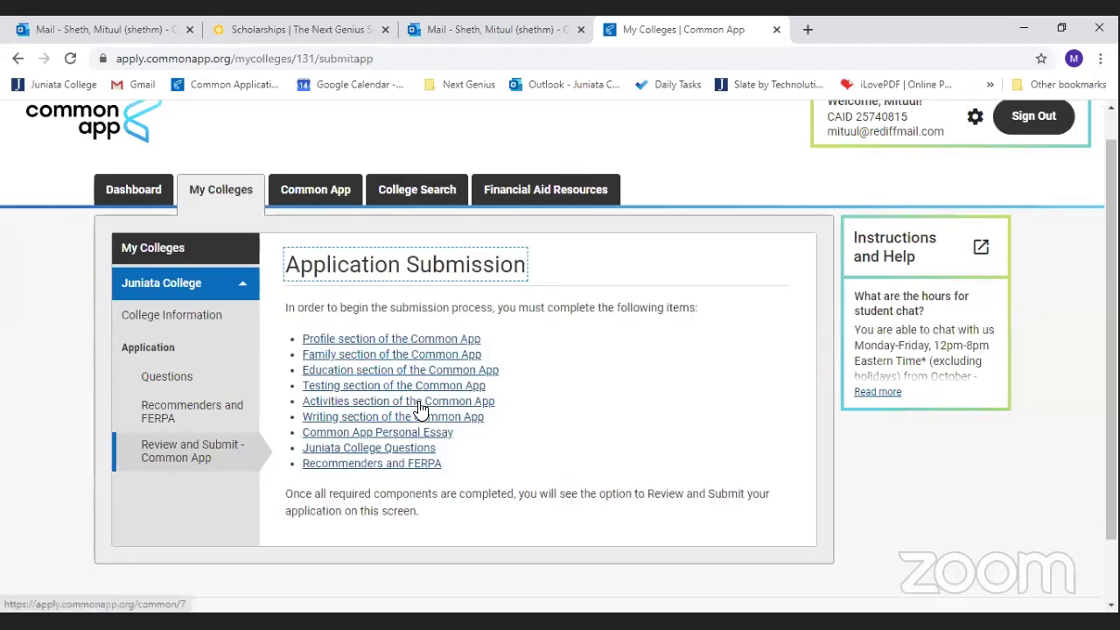
pyautogui.scroll(-1, 416, 403)
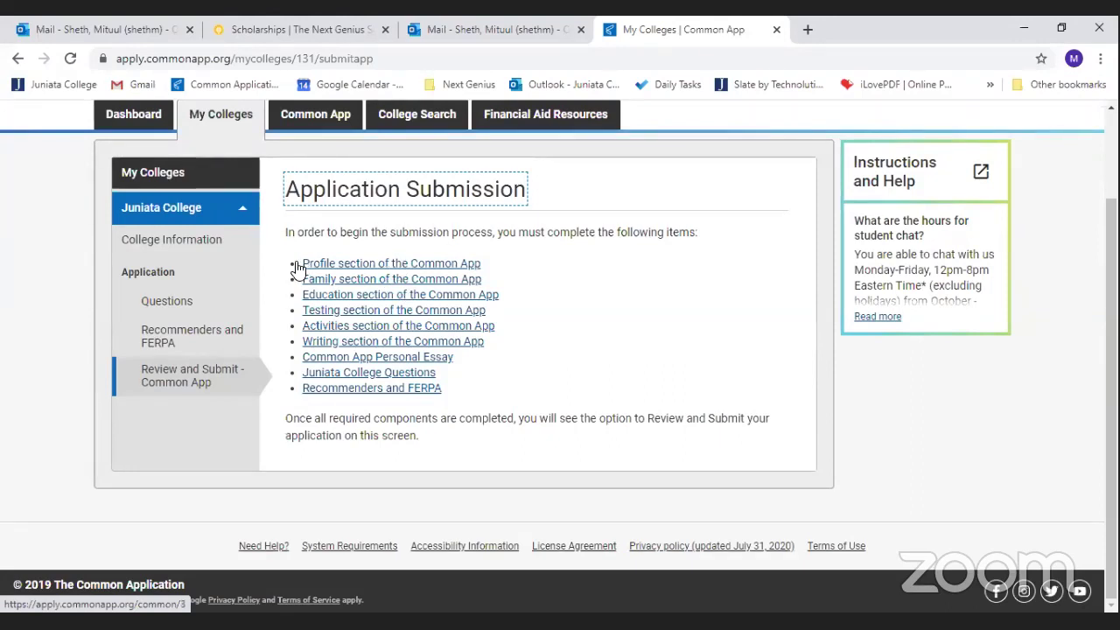
# - Open Juniata College Questions from the list of required items and check the General answers and each section's completion status
pyautogui.click(317, 376)
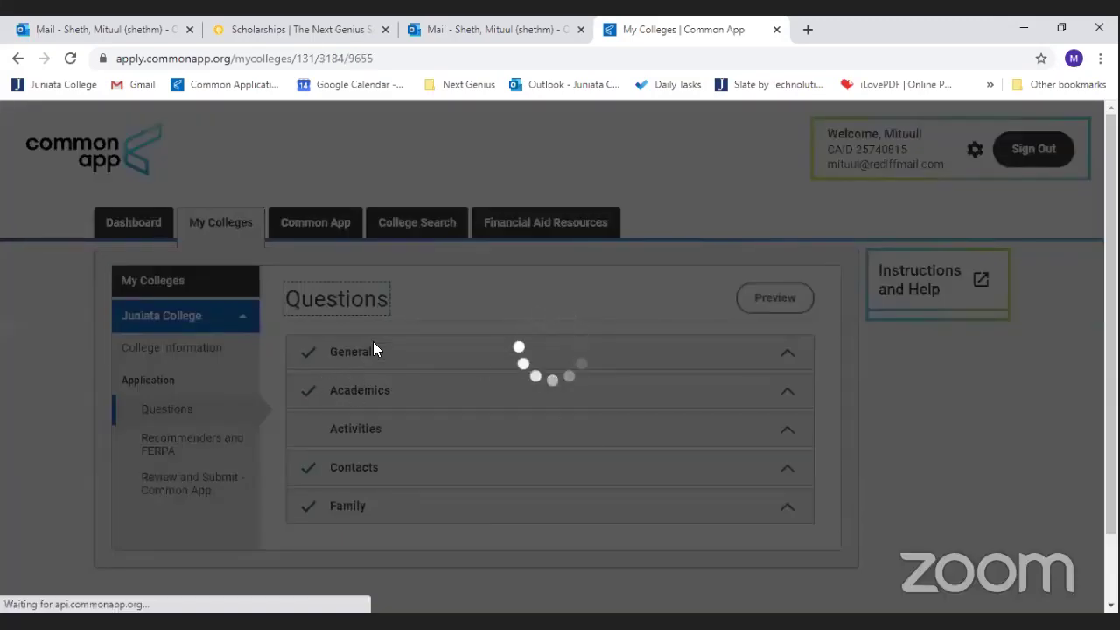
pyautogui.scroll(-5, 425, 382)
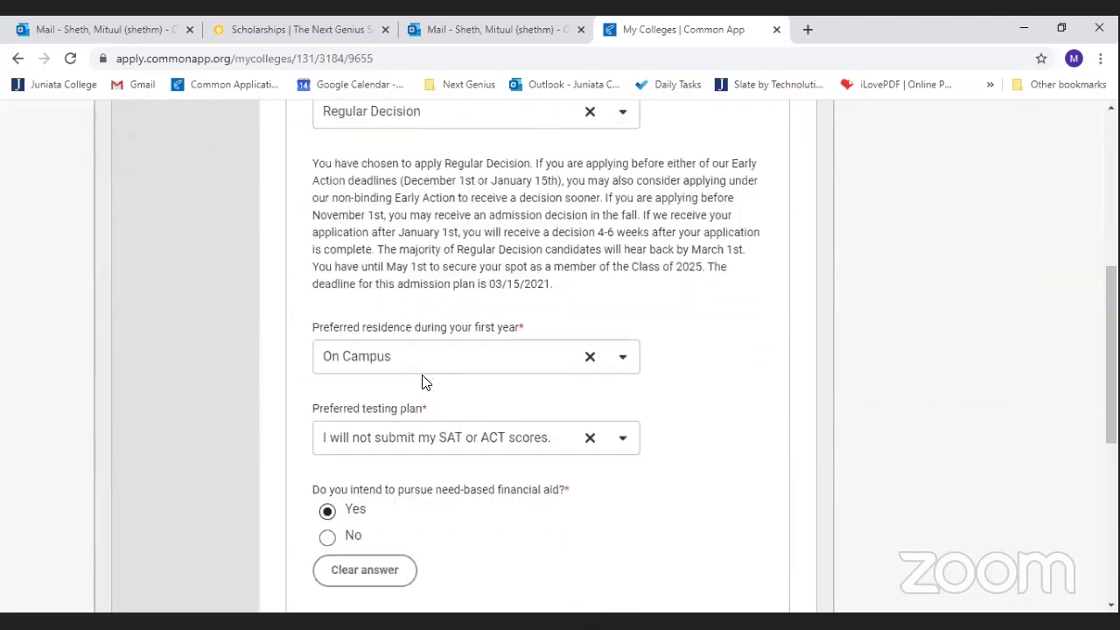
pyautogui.scroll(-5, 426, 382)
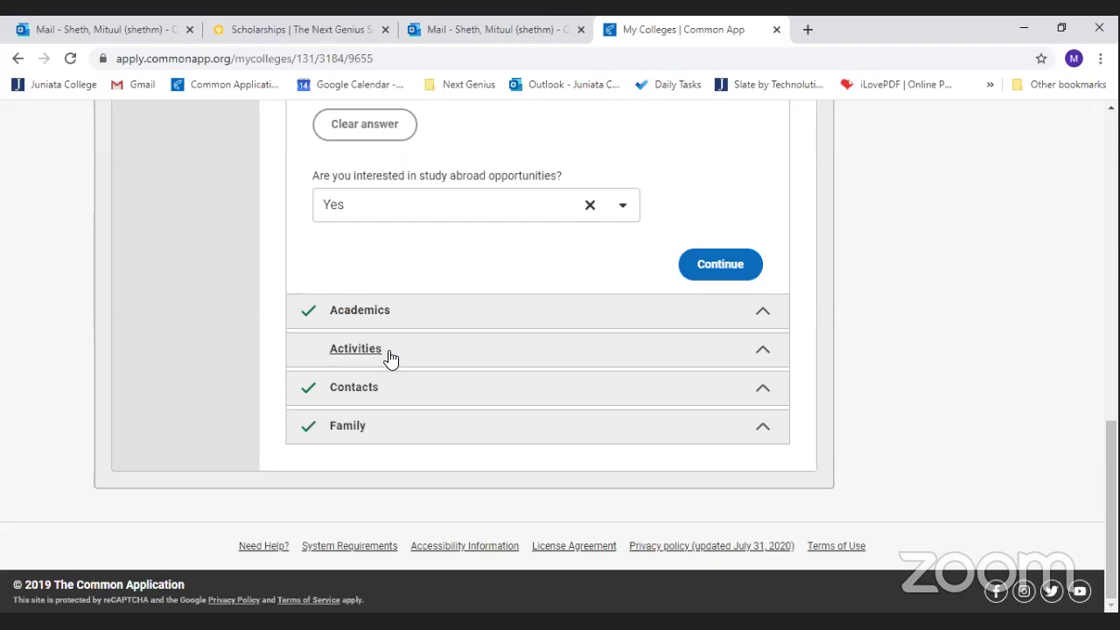
pyautogui.scroll(7, 390, 357)
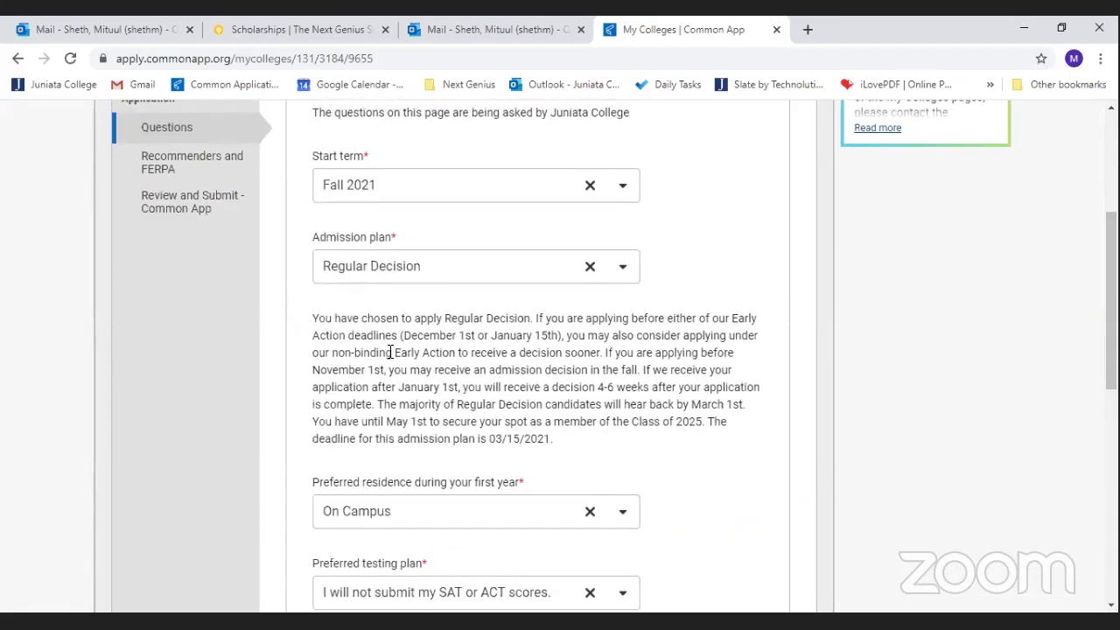
pyautogui.scroll(3, 113, 365)
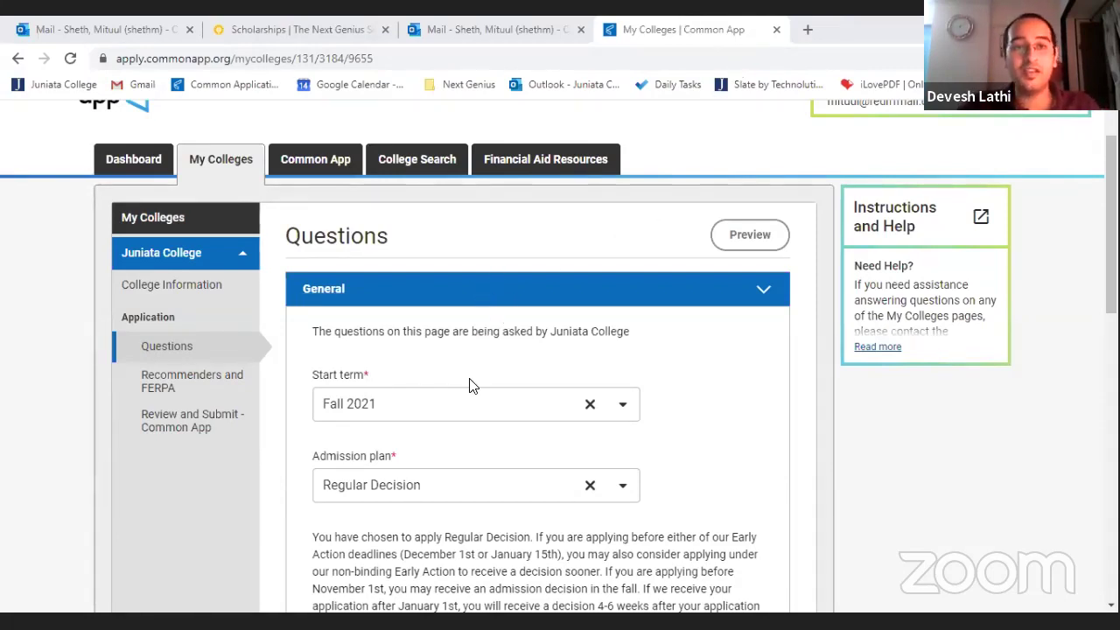
pyautogui.scroll(-1, 470, 384)
pyautogui.scroll(-1, 470, 389)
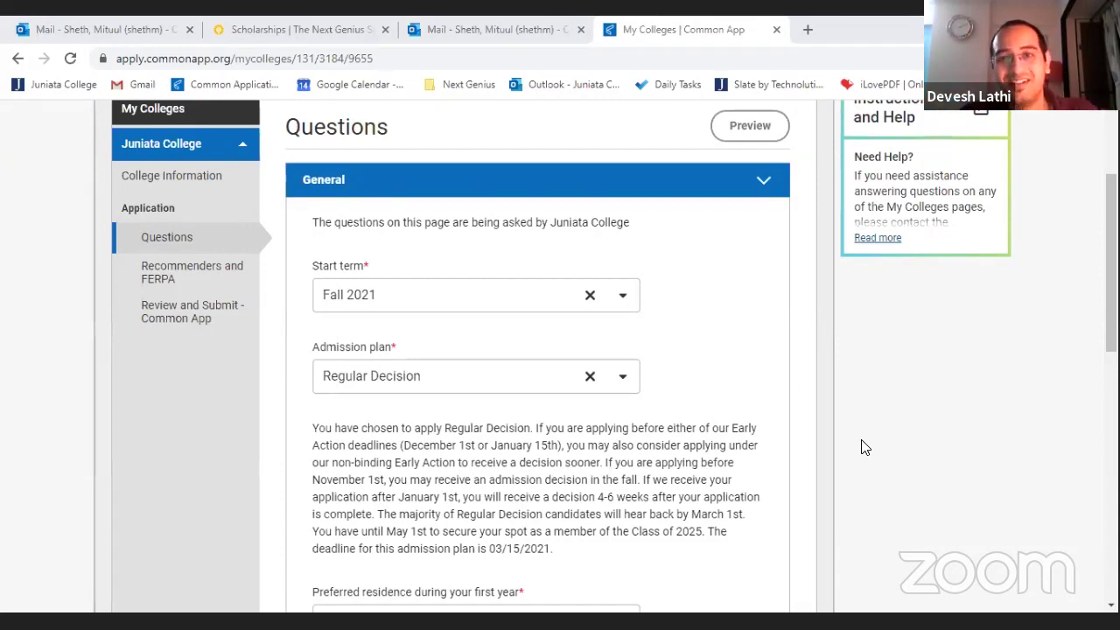
pyautogui.scroll(-2, 481, 348)
pyautogui.scroll(2, 385, 351)
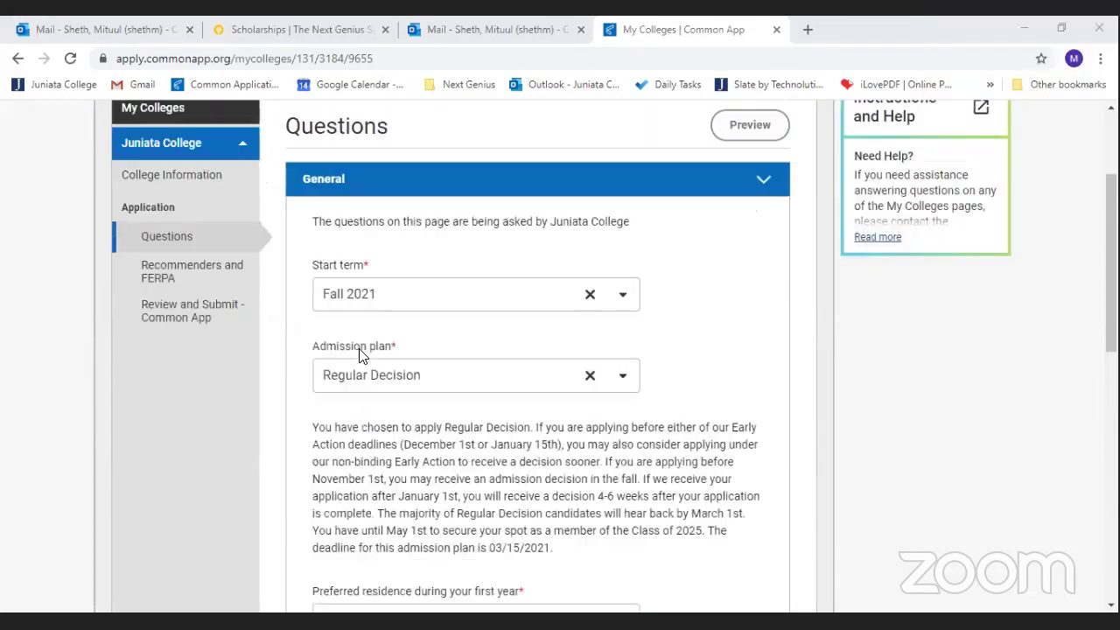
pyautogui.scroll(-8, 417, 380)
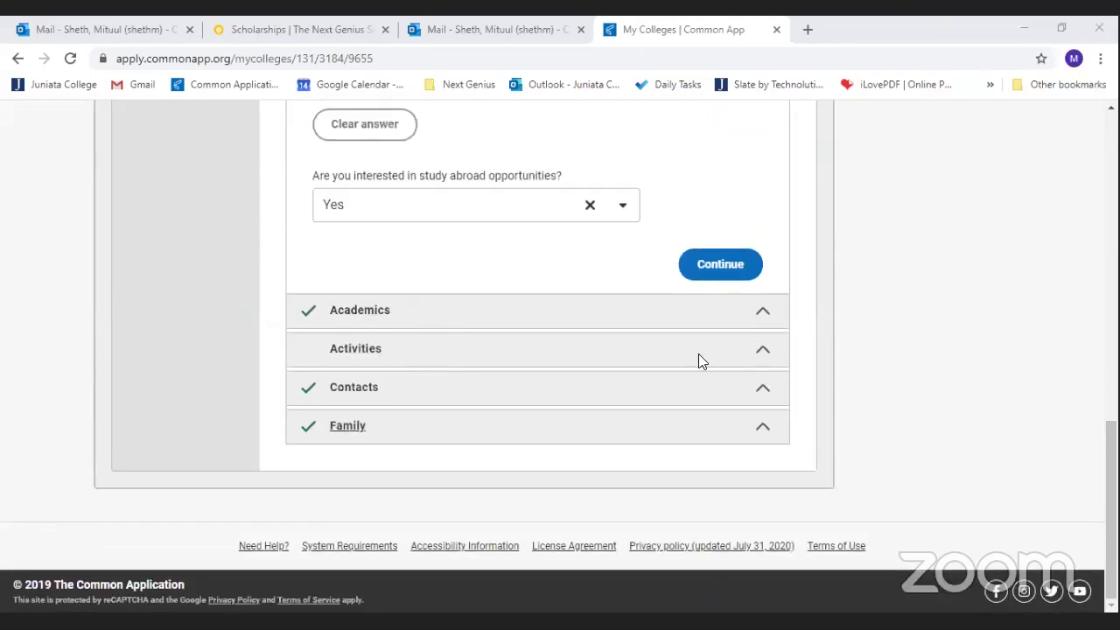
pyautogui.scroll(1, 634, 276)
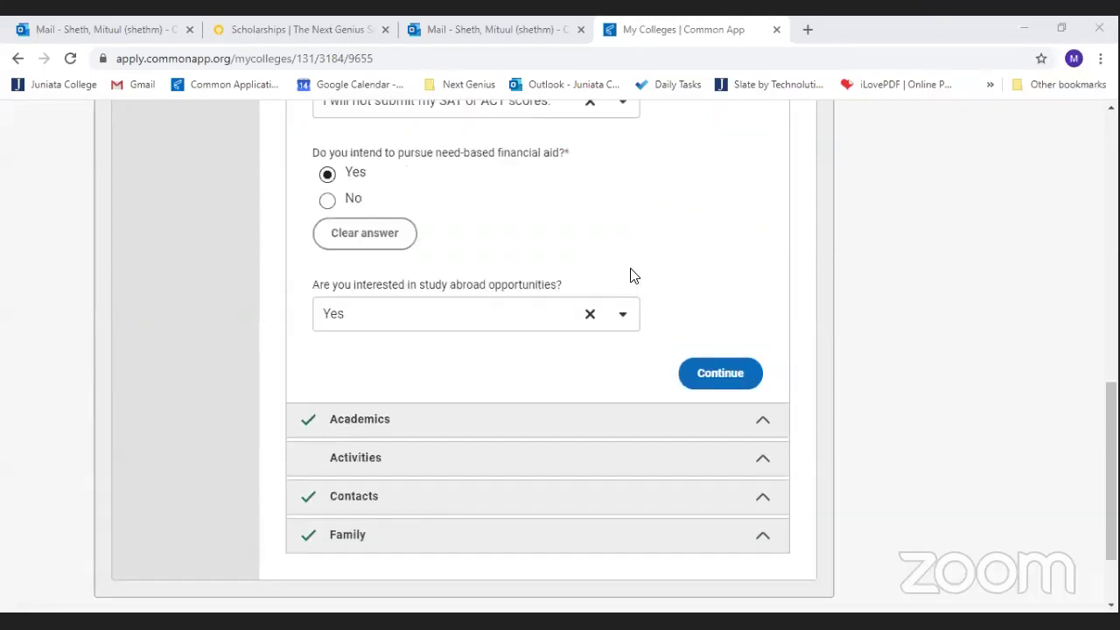